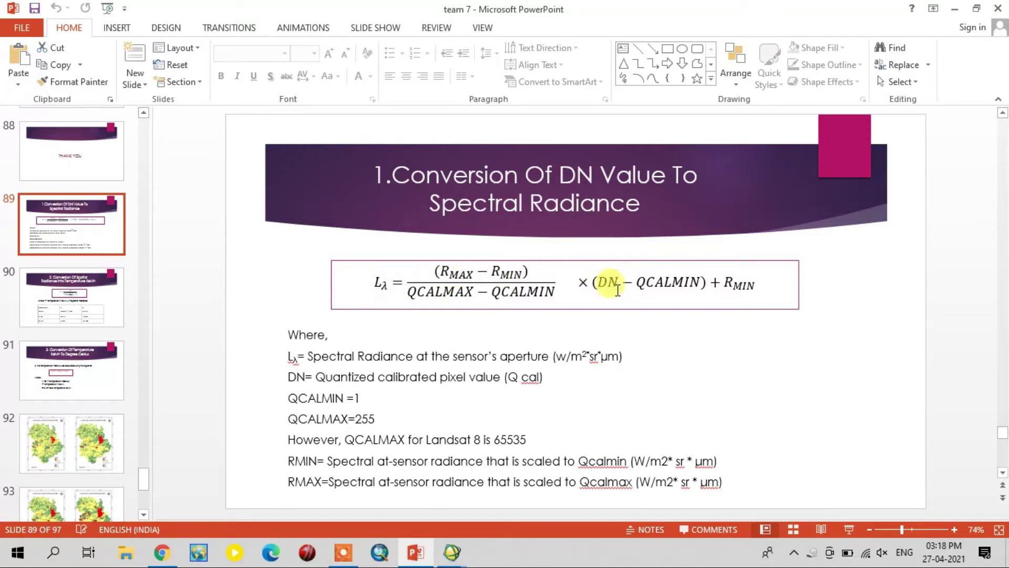
Select the DN term in the radiance equation, then settle on slide 90 (radiance to Kelvin).
double_click(617, 284)
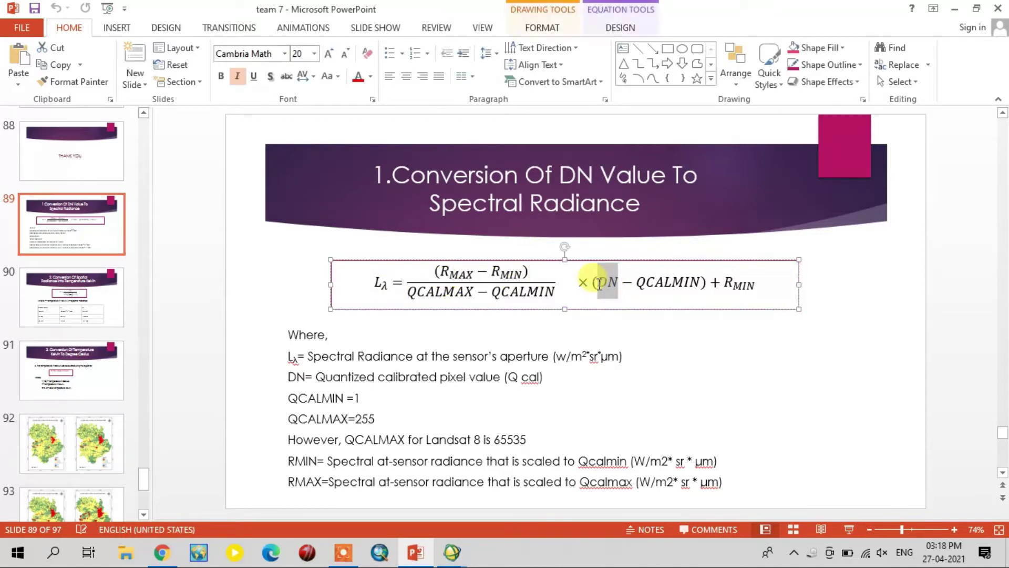
left_click(840, 291)
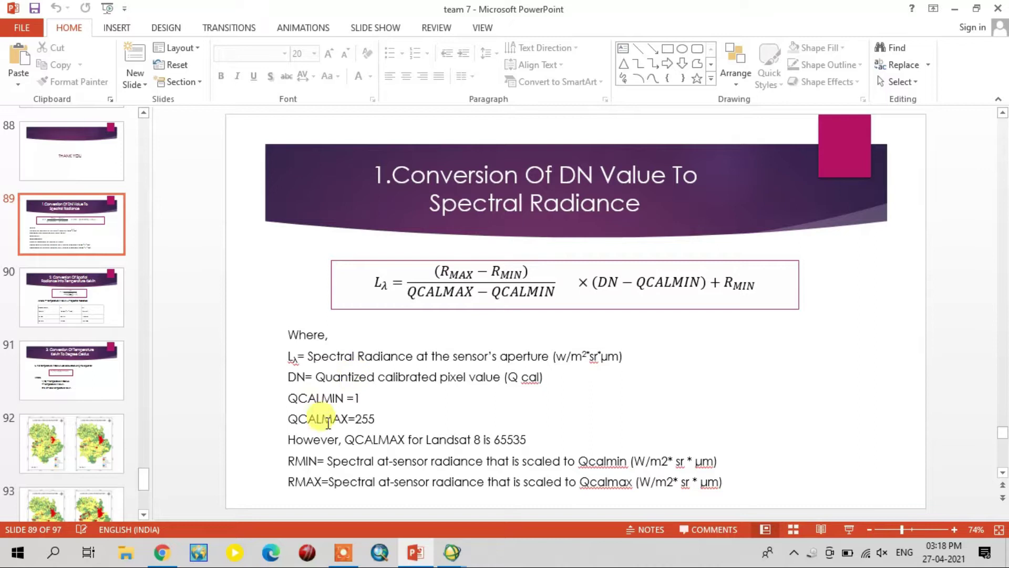
left_click(76, 276)
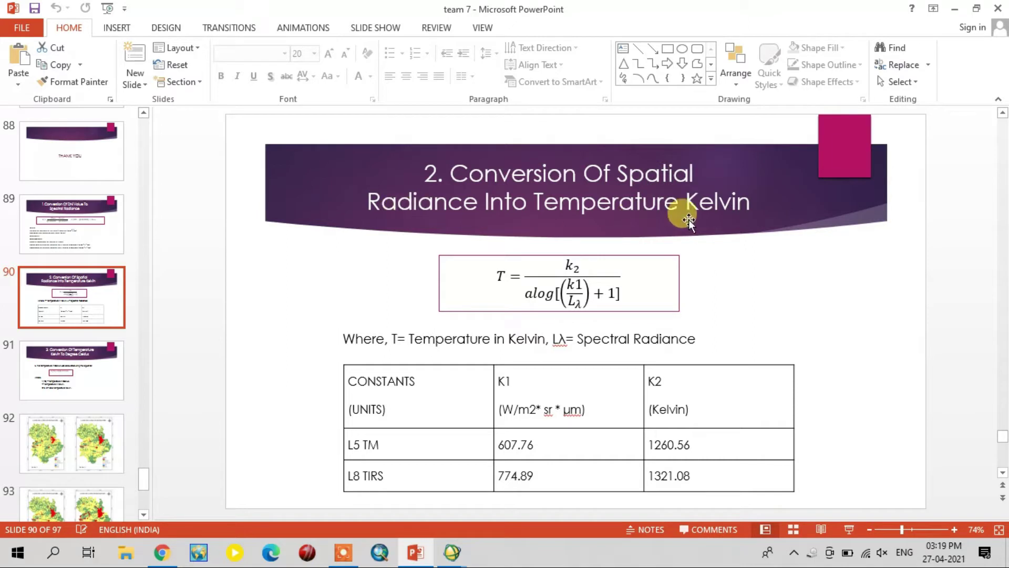
left_click(102, 236)
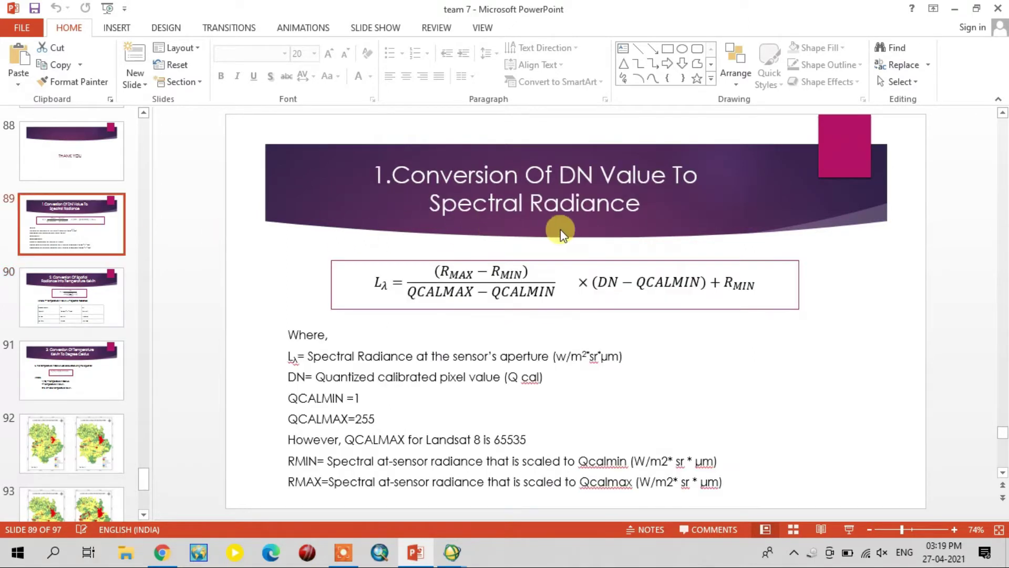
left_click(72, 282)
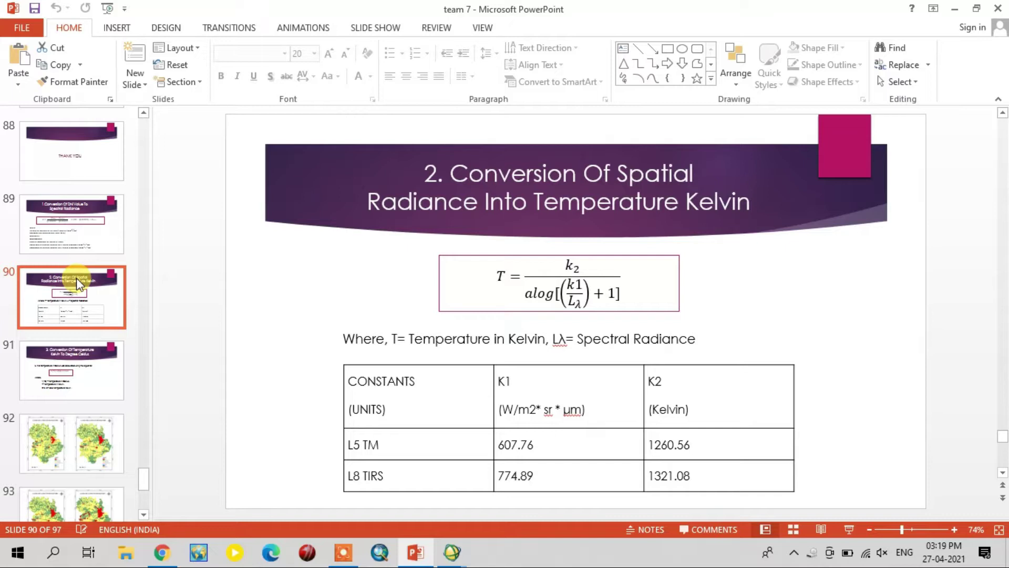
Change 'Spatial' to 'Spectral' in the slide 90 title and recheck slides 89 and 90.
left_click_drag(691, 164, 630, 171)
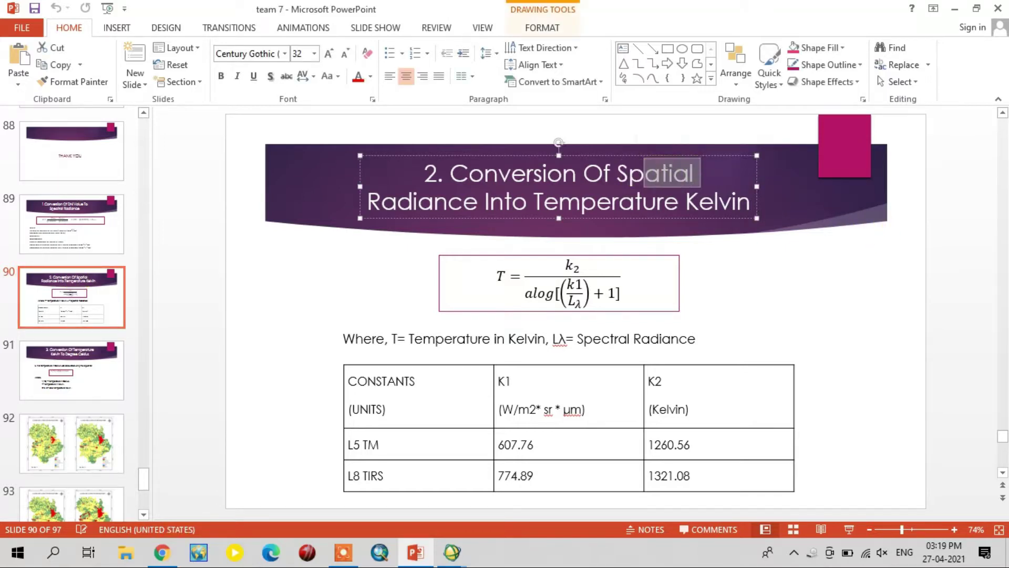
type("ectral")
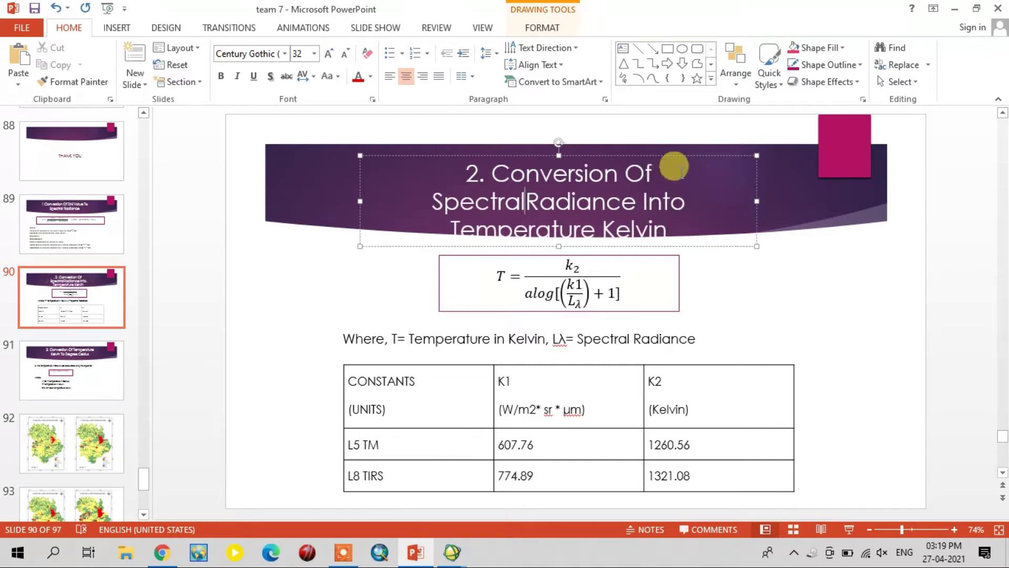
left_click(797, 270)
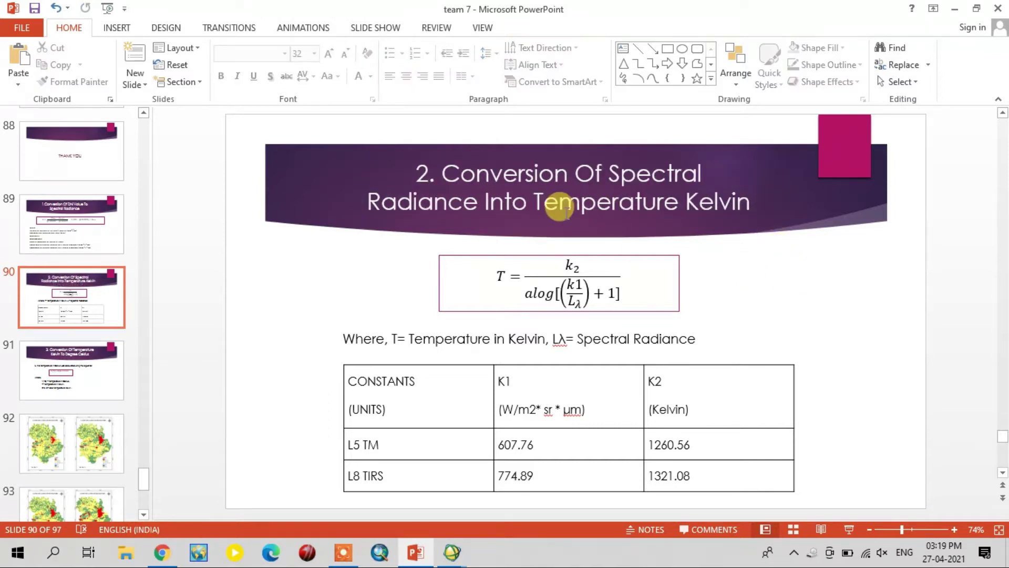
left_click(22, 250)
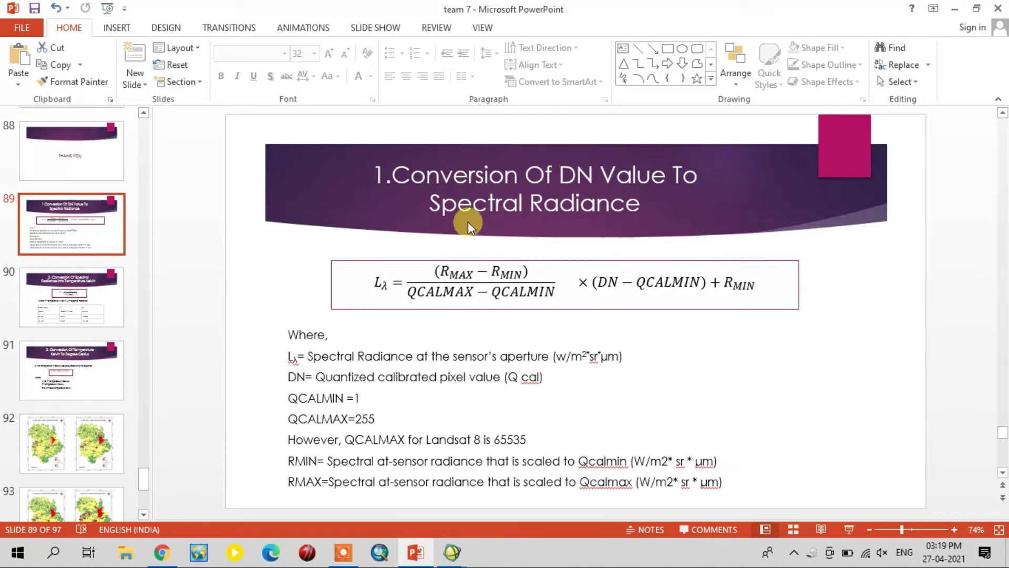
left_click(92, 277)
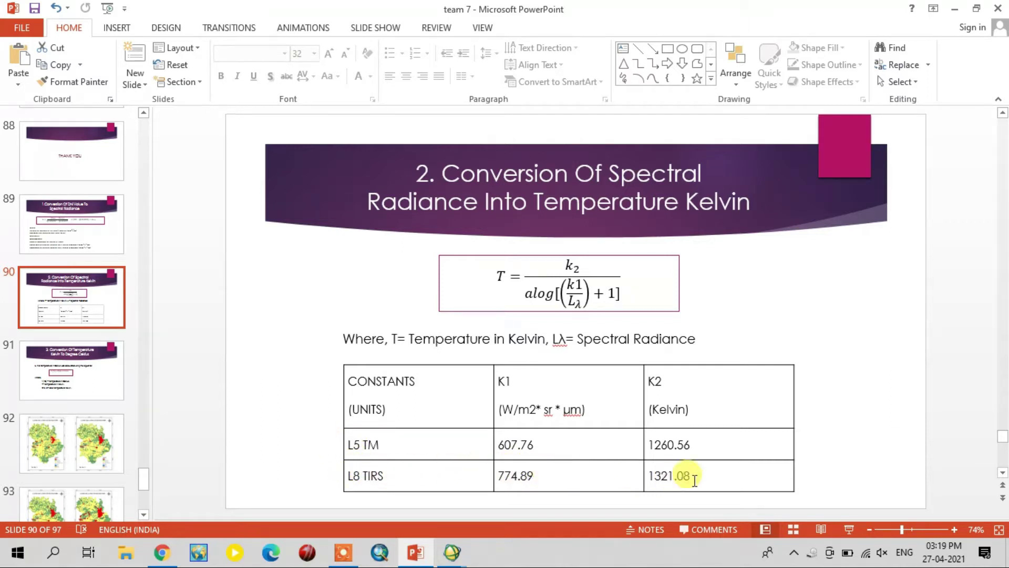
Relabel the L5 TM row of the constants table as L4-7 TM.
left_click(362, 445)
key("BackSpace")
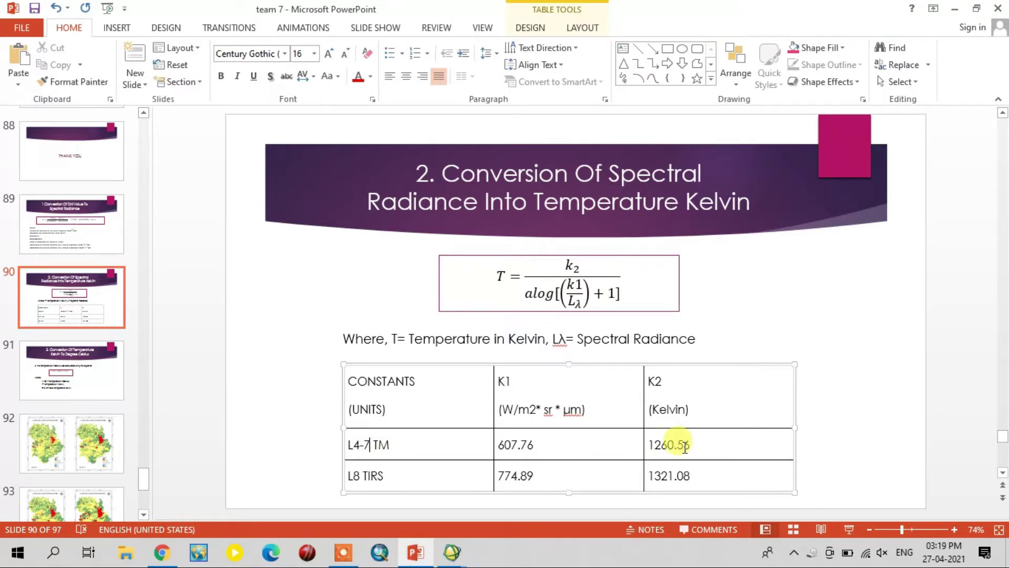
left_click(885, 370)
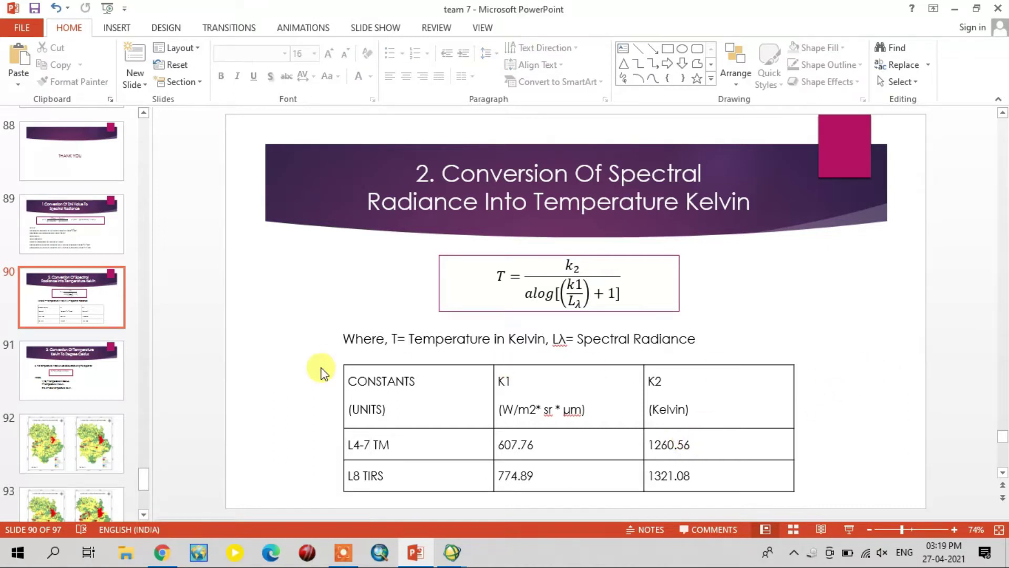
Review slides 91 and 89, then open drive New Volume (E:) in File Explorer.
left_click(23, 376)
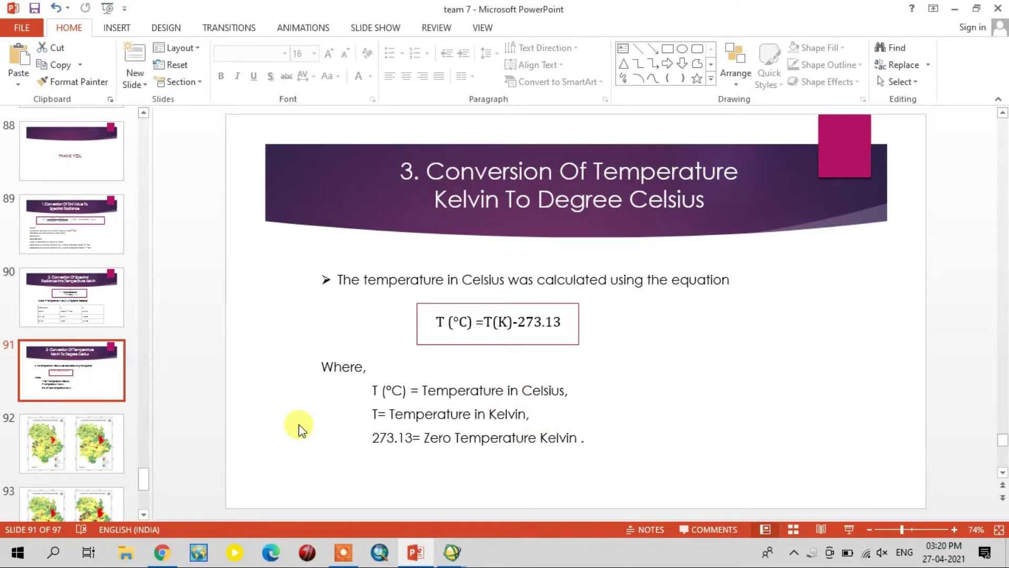
left_click(34, 226)
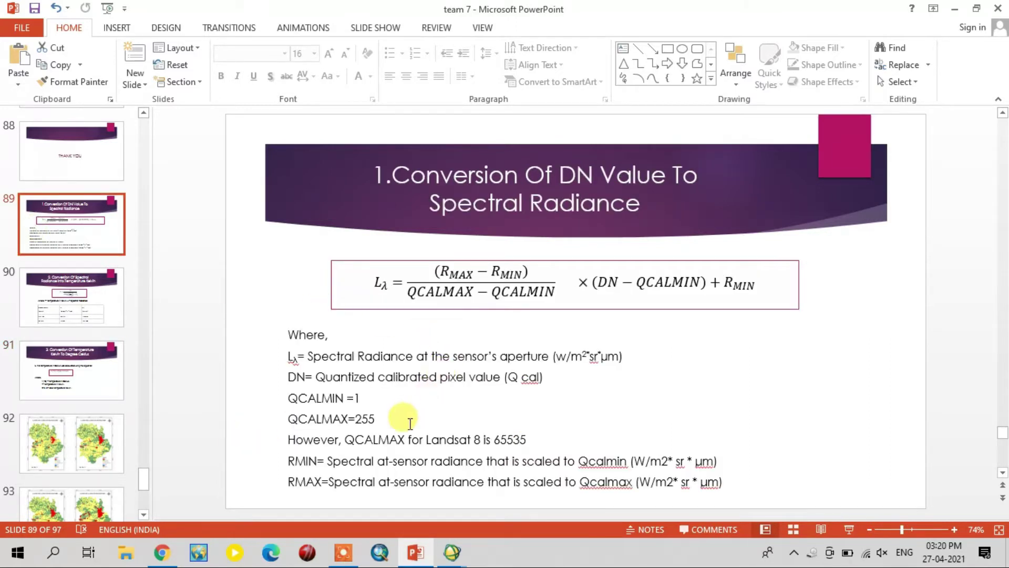
left_click(129, 560)
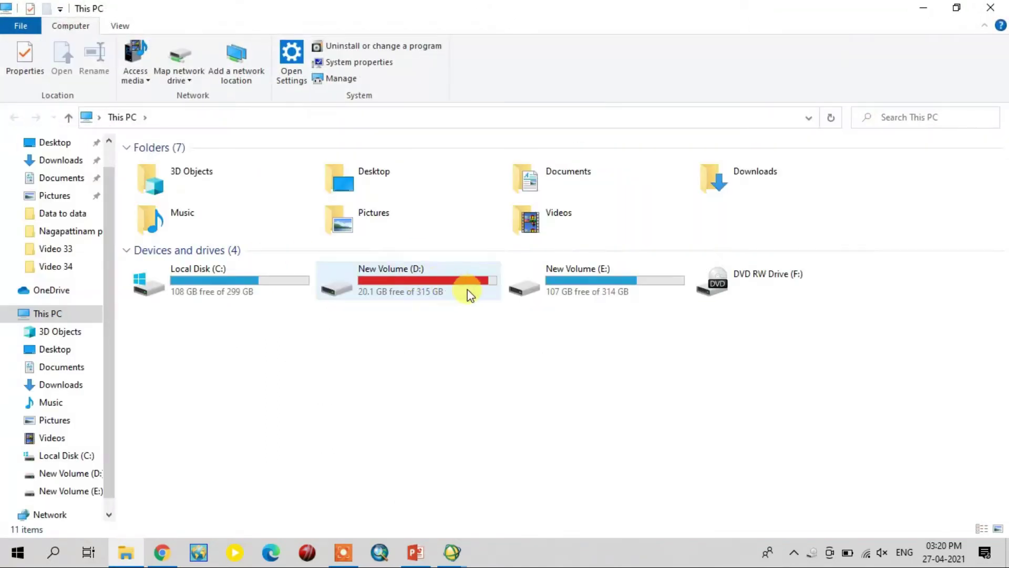
double_click(557, 277)
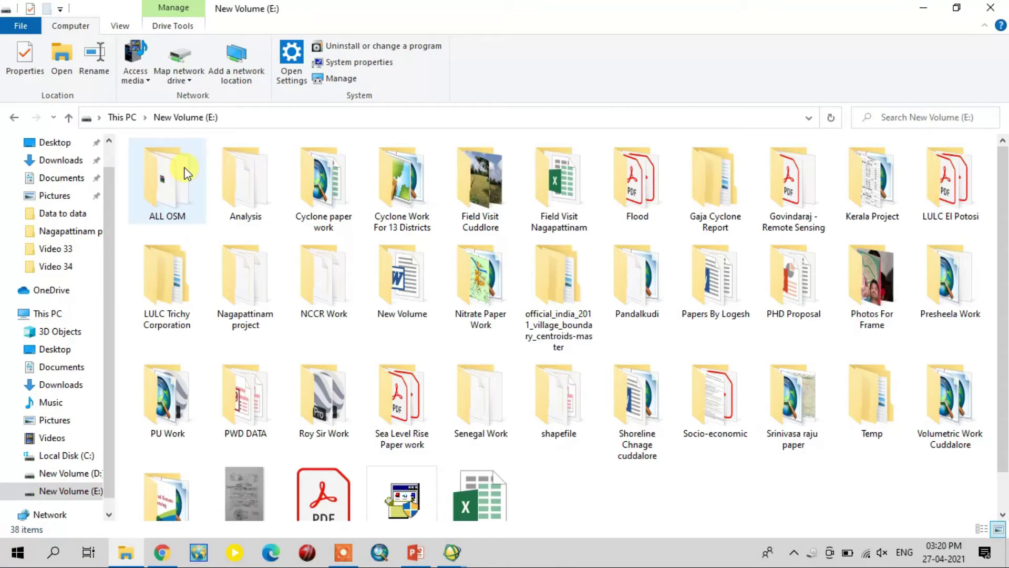
Open the MTL file from Analysis\LC08_L1TP_027044_20200327_20200409_01_T1 in Notepad.
double_click(233, 182)
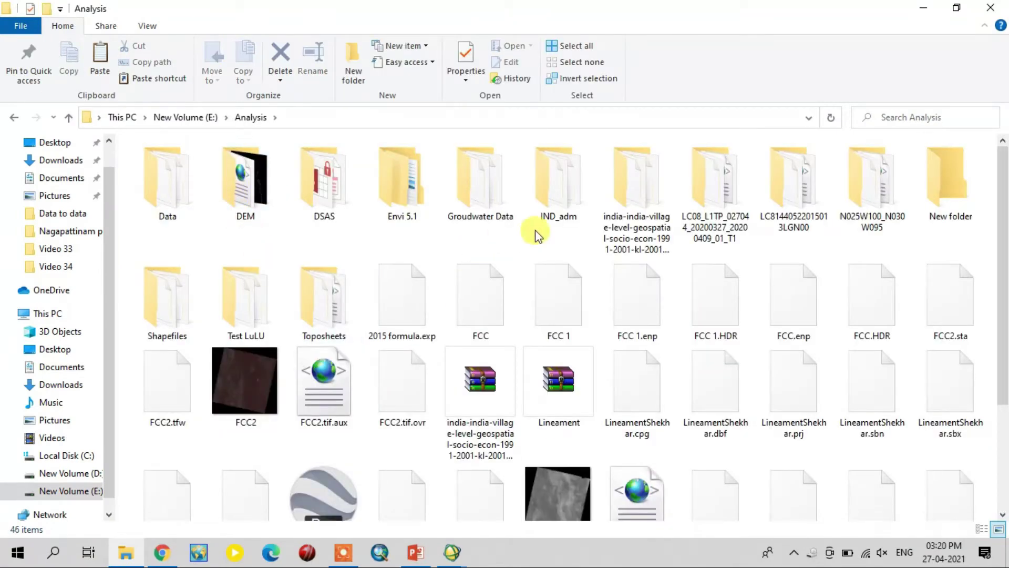
double_click(699, 193)
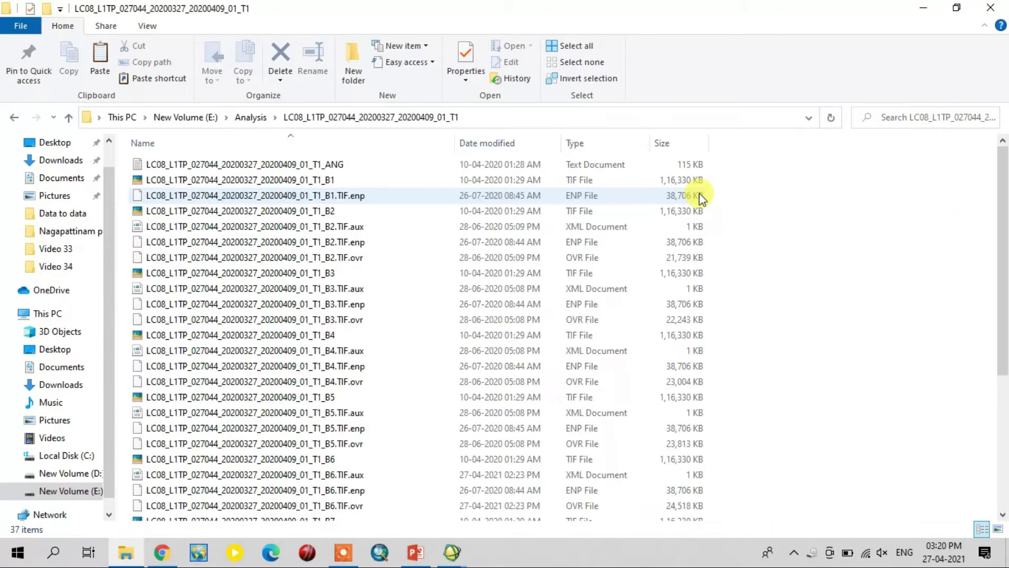
scroll(358, 234, "down", 5)
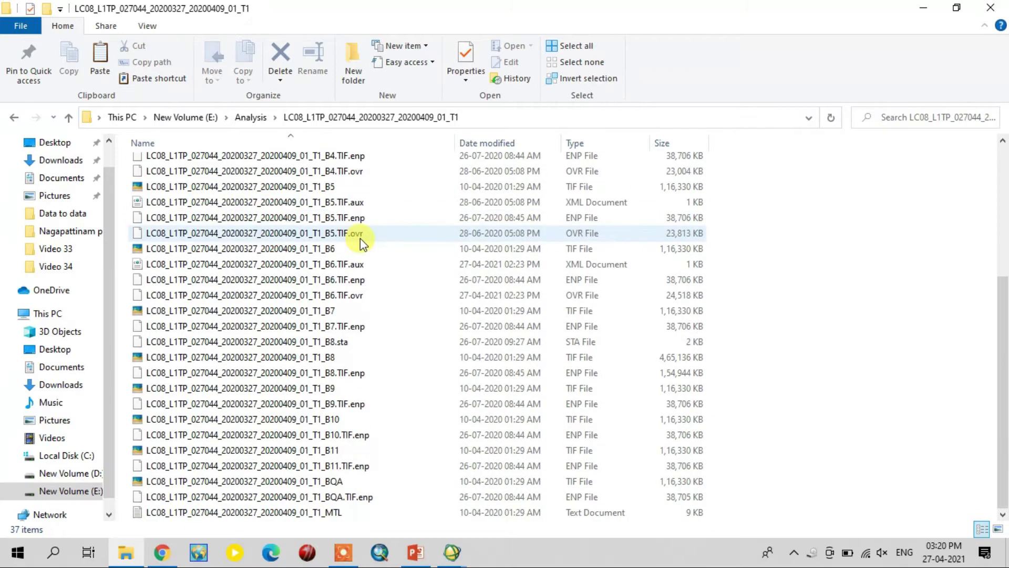
double_click(325, 516)
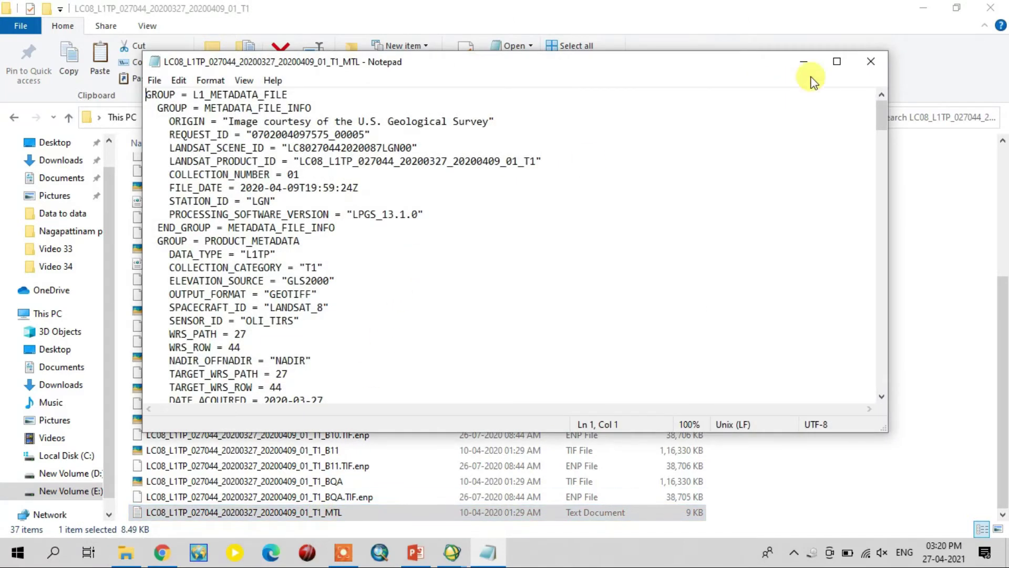
Review the MTL radiance, quantization and K1/K2 constants in full-screen Notepad, then close it.
left_click(835, 61)
scroll(68, 342, "down", 19)
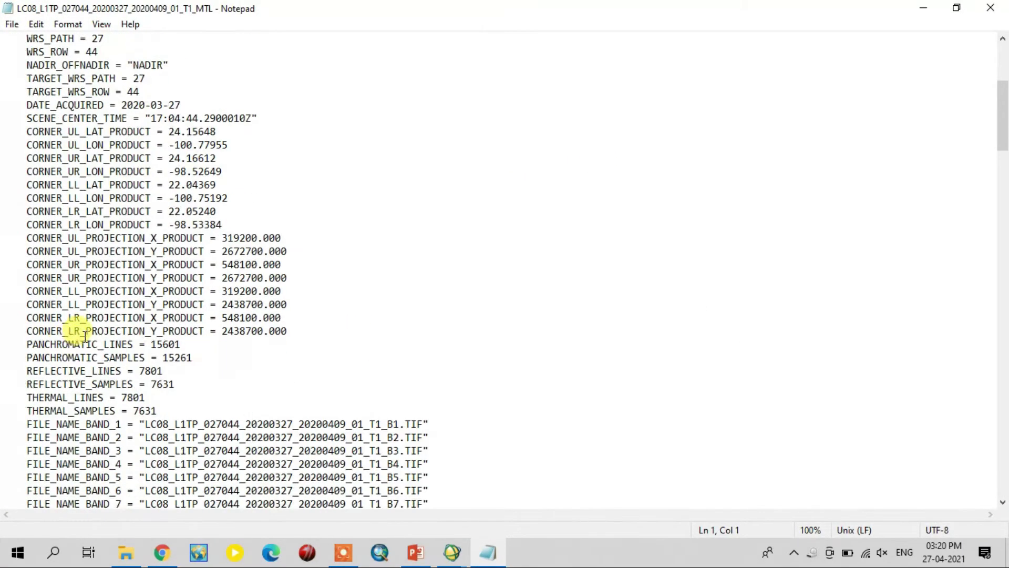
scroll(93, 318, "down", 14)
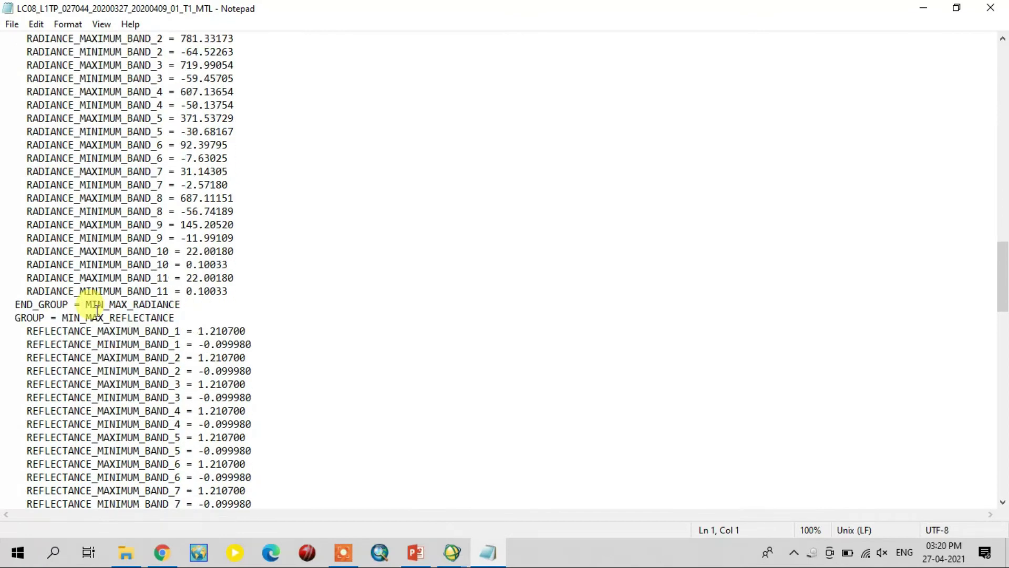
scroll(96, 310, "down", 5)
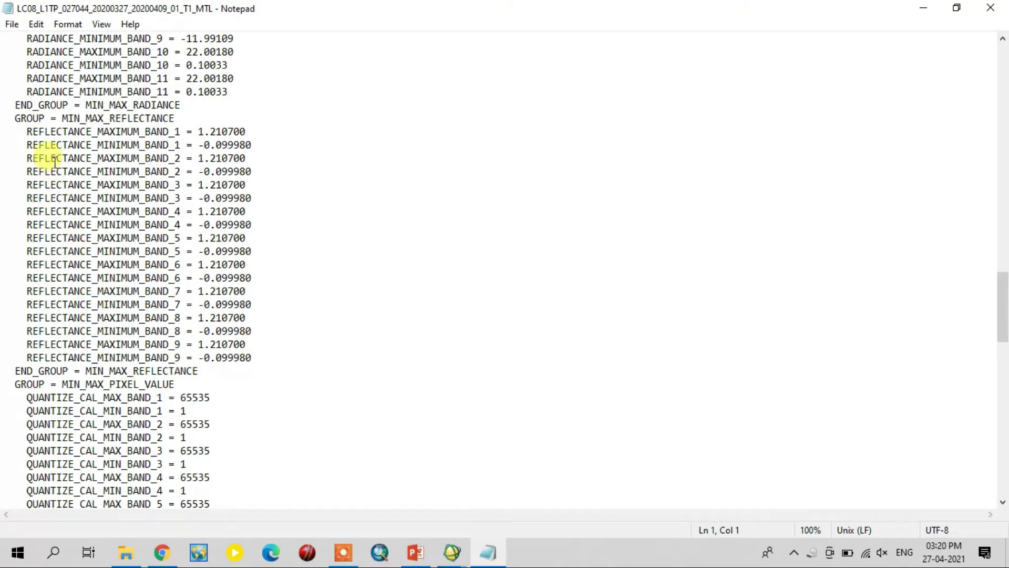
scroll(159, 358, "down", 3)
scroll(159, 357, "down", 20)
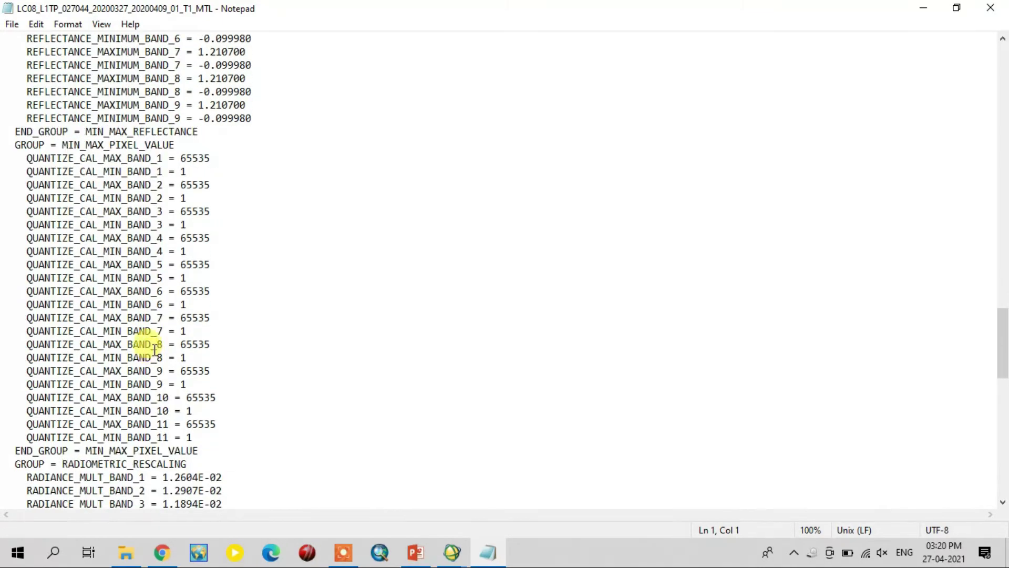
scroll(158, 315, "up", 2)
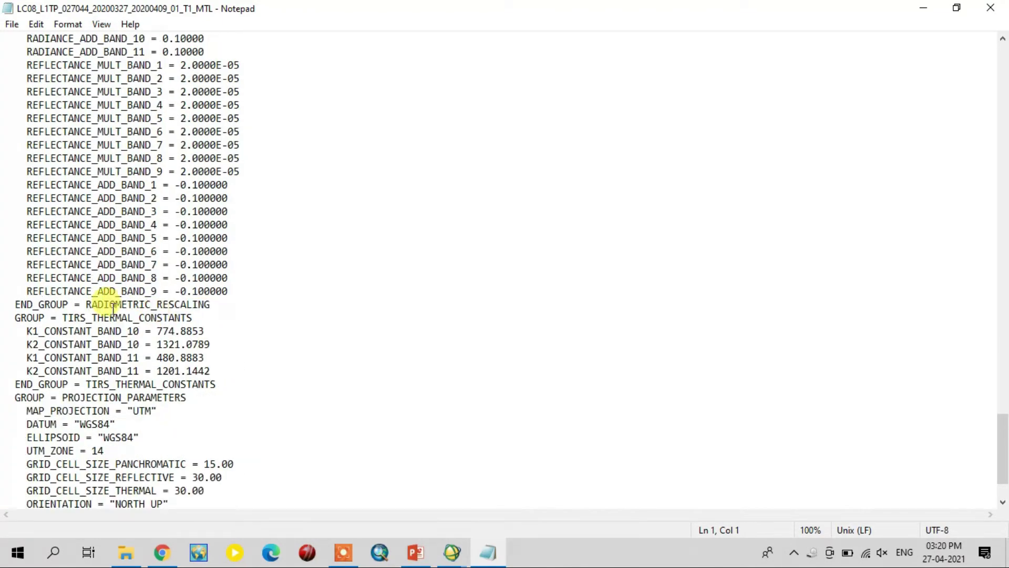
scroll(178, 349, "up", 2)
scroll(184, 349, "up", 20)
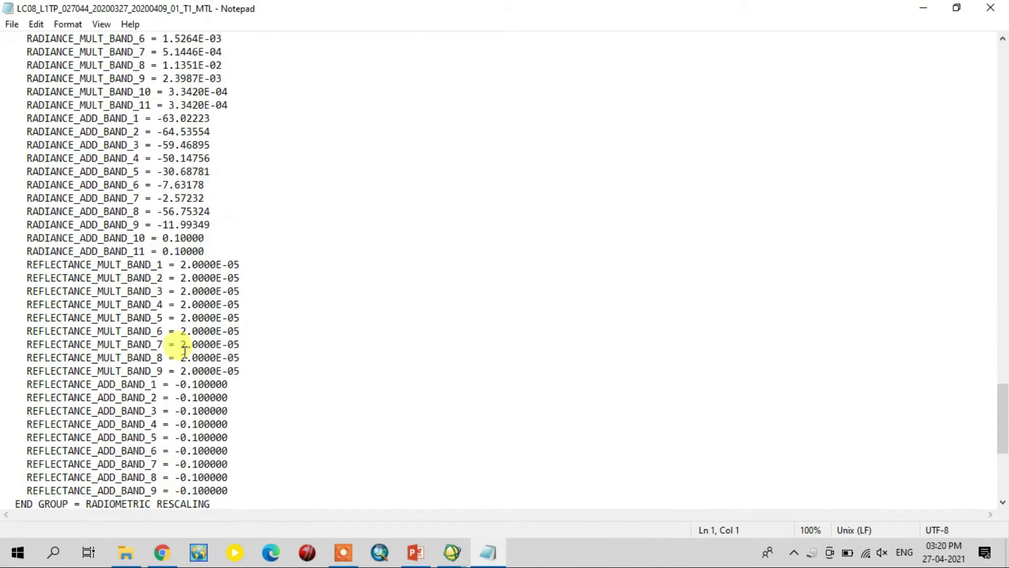
scroll(137, 359, "up", 20)
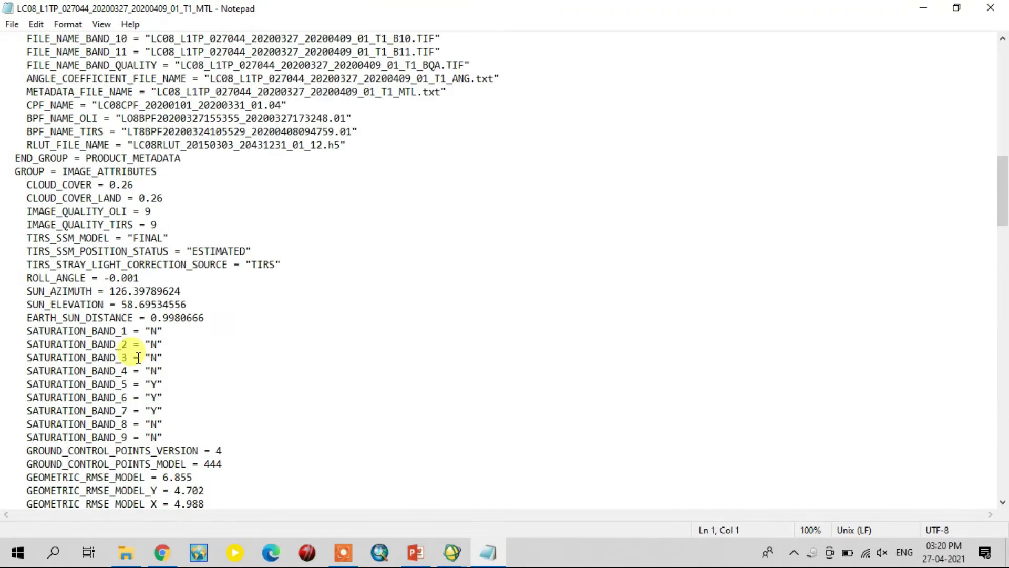
left_click(991, 9)
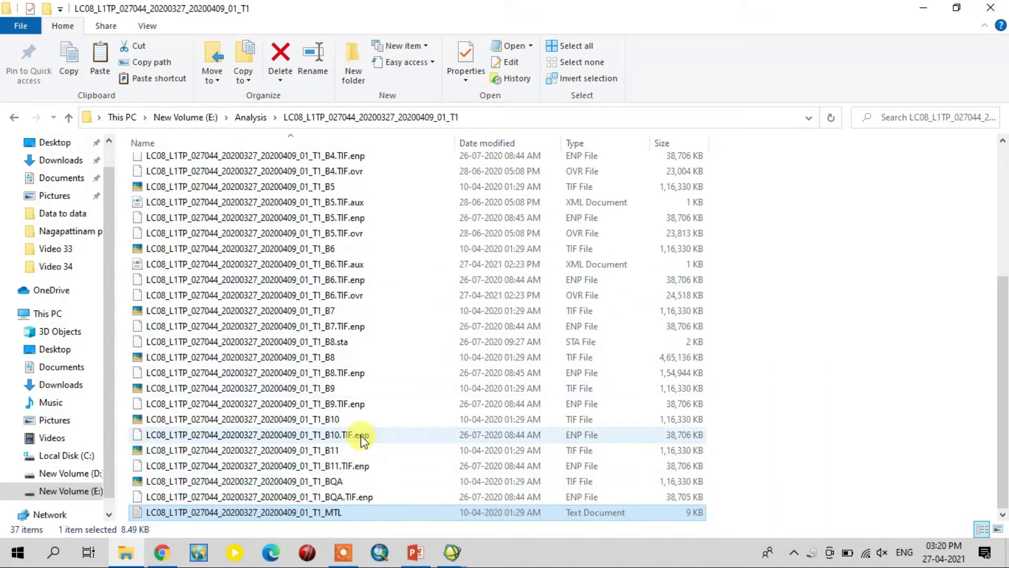
Close File Explorer, minimize PowerPoint and bring ENVI Classic's main menu bar to the front.
left_click(227, 421)
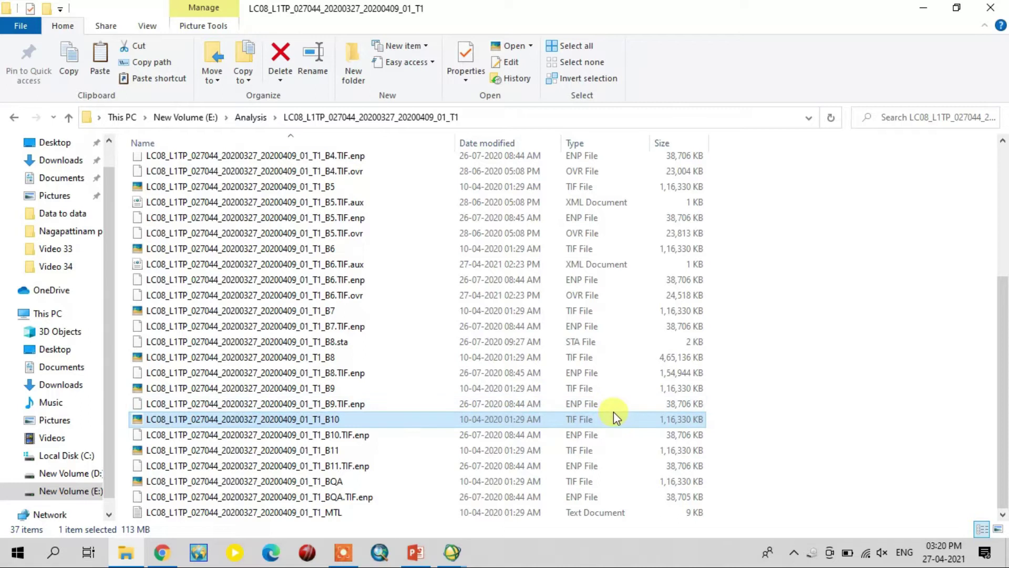
left_click(991, 8)
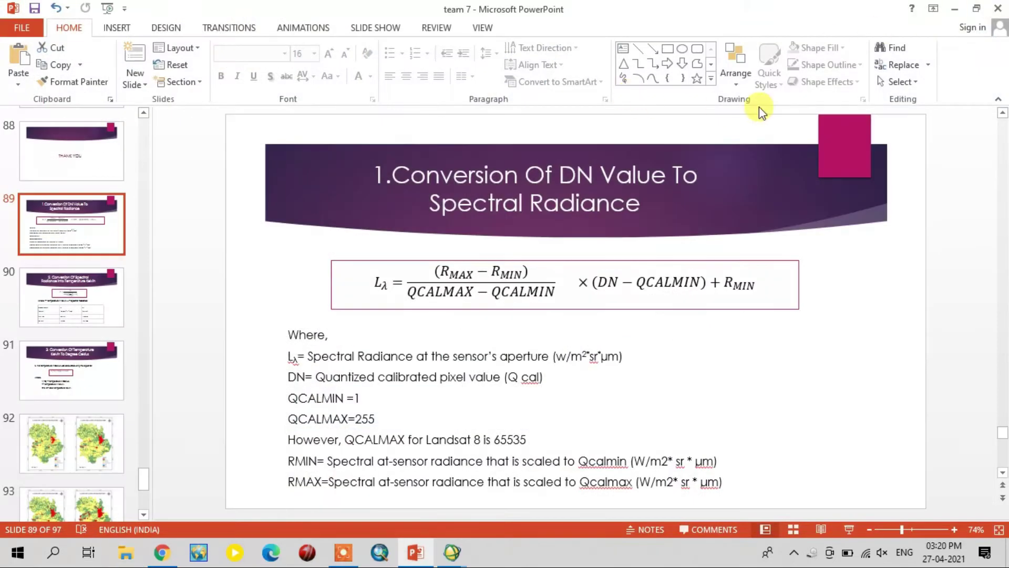
left_click(955, 9)
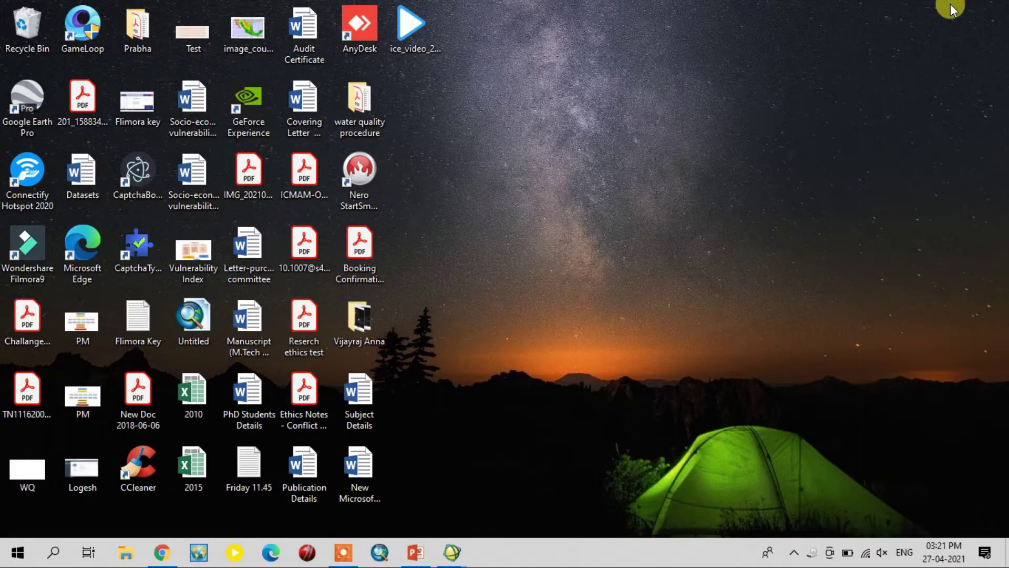
mouse_move(452, 552)
left_click(484, 483)
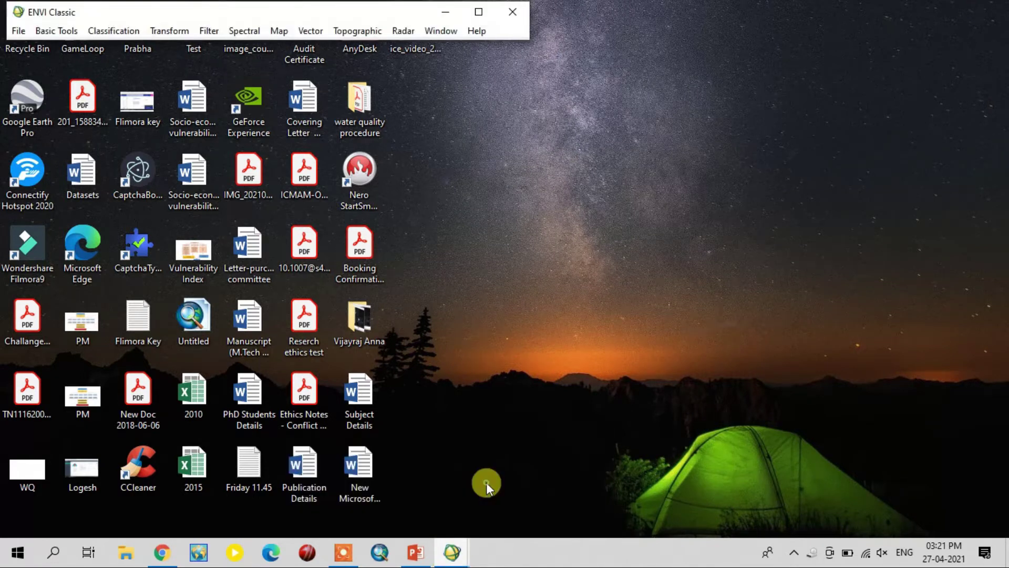
left_click(416, 553)
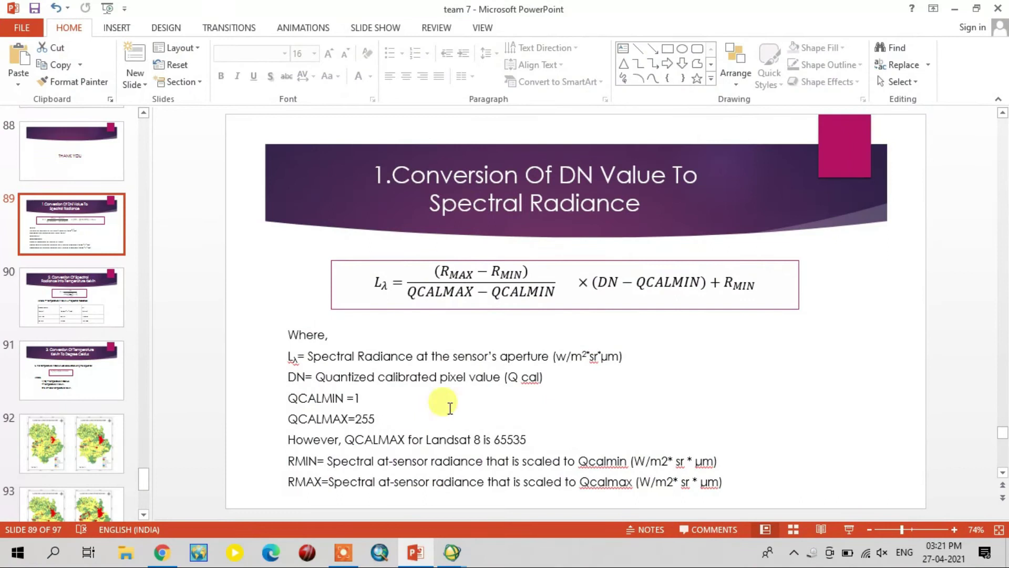
mouse_move(450, 552)
left_click(553, 459)
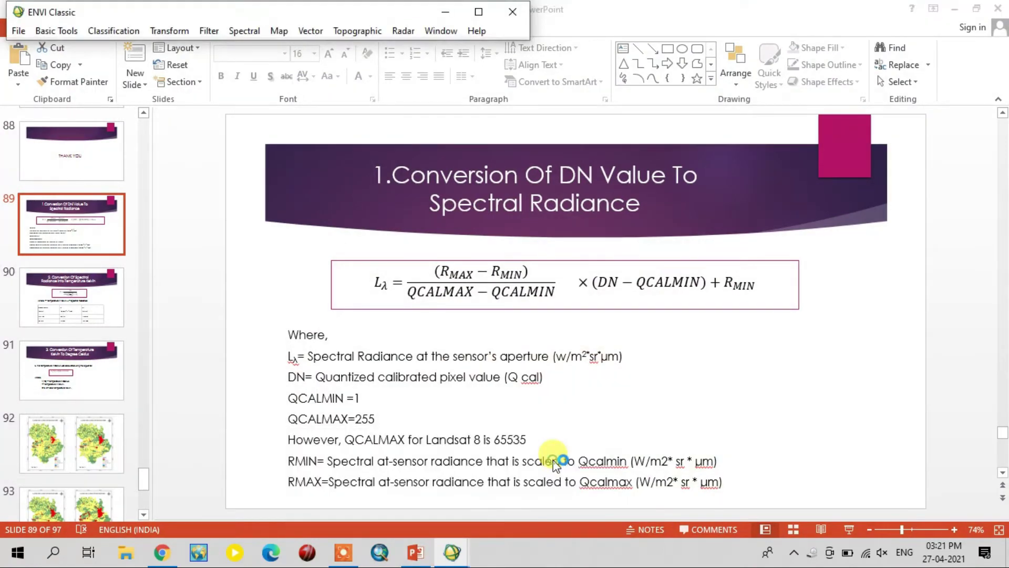
Open the B10 image from E:\Analysis\LC08_L1TP_027044_20200327_20200409_01_T1 as an image file.
left_click(17, 31)
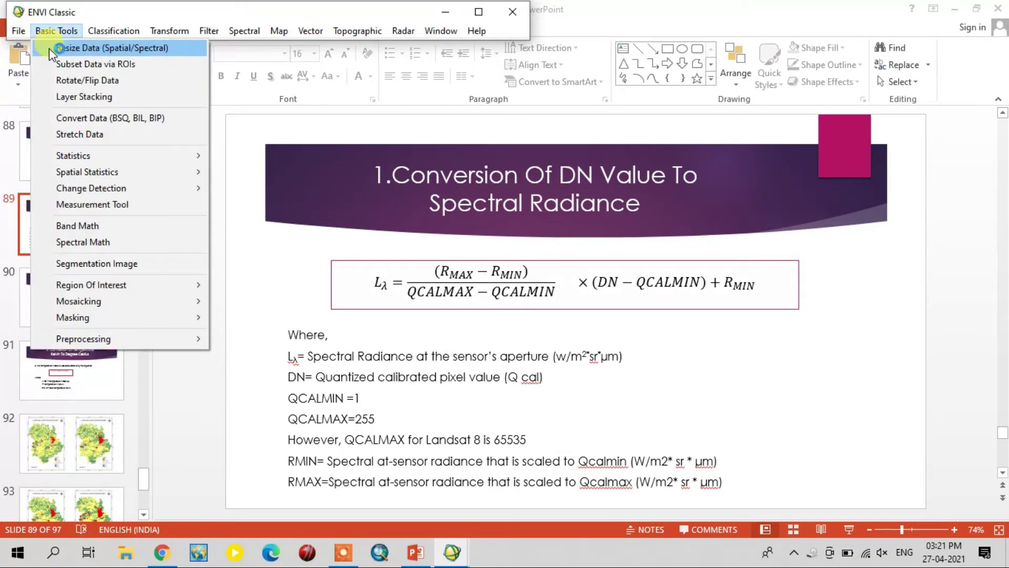
left_click(32, 47)
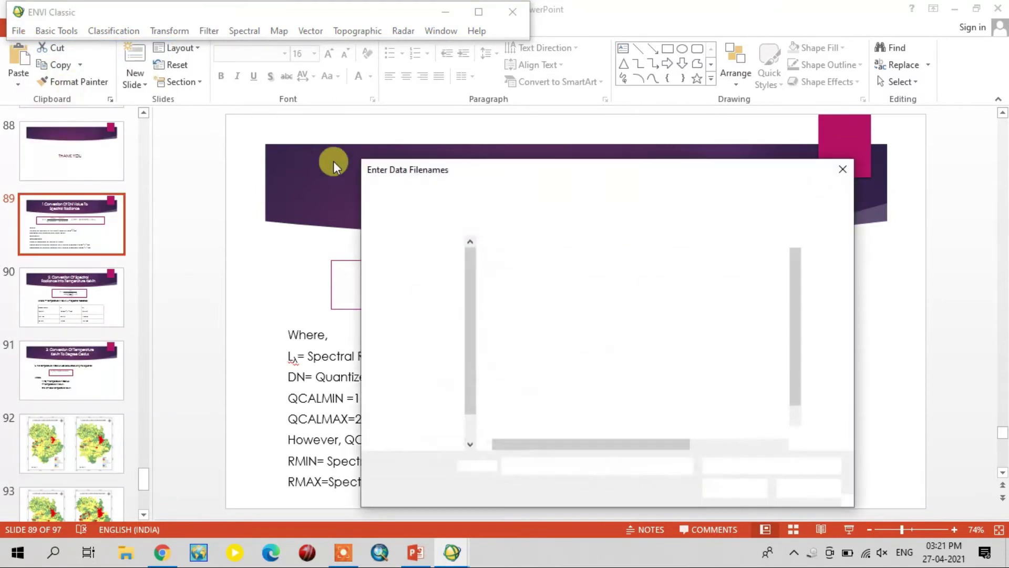
left_click_drag(469, 367, 470, 395)
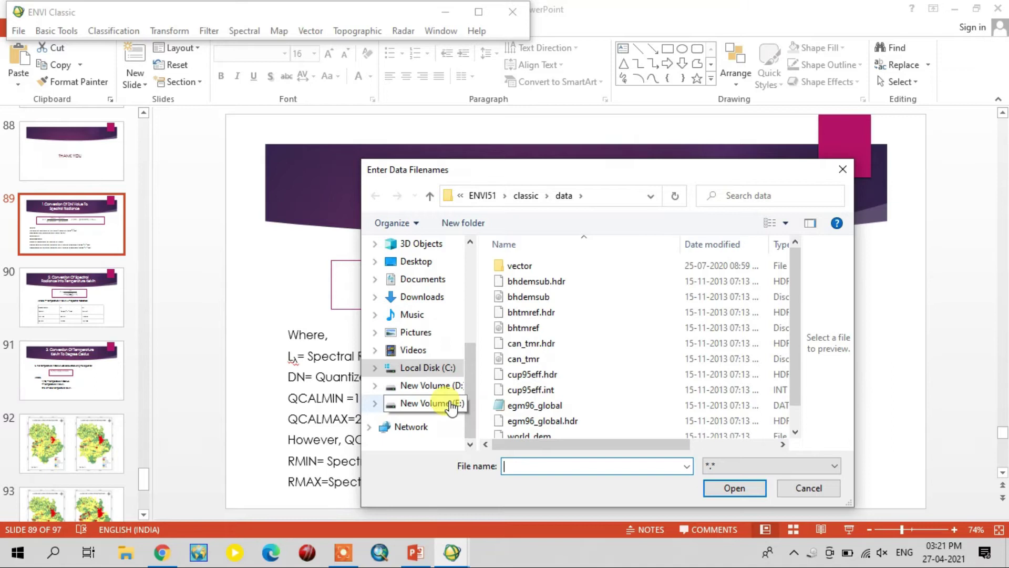
left_click(451, 405)
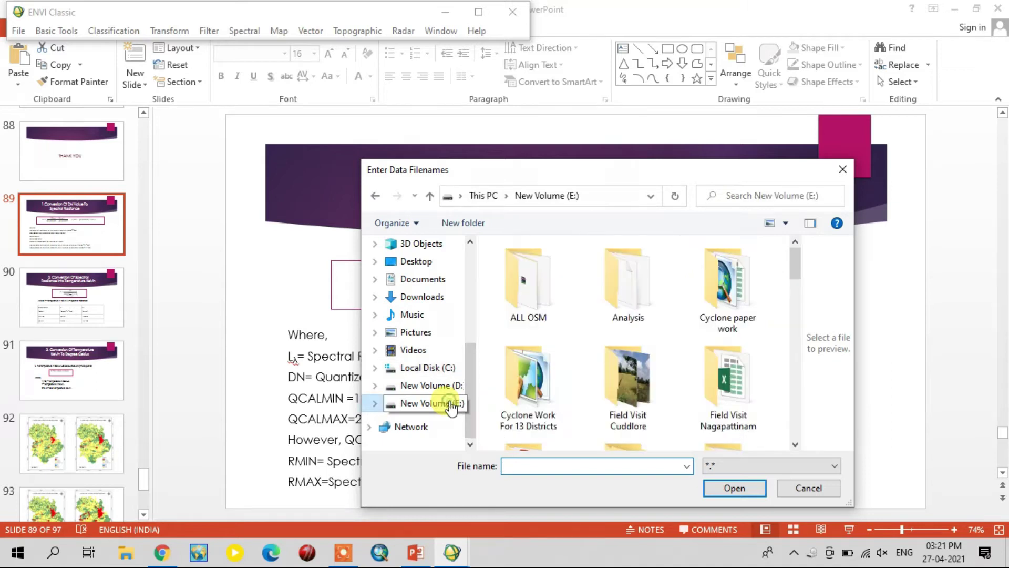
double_click(636, 297)
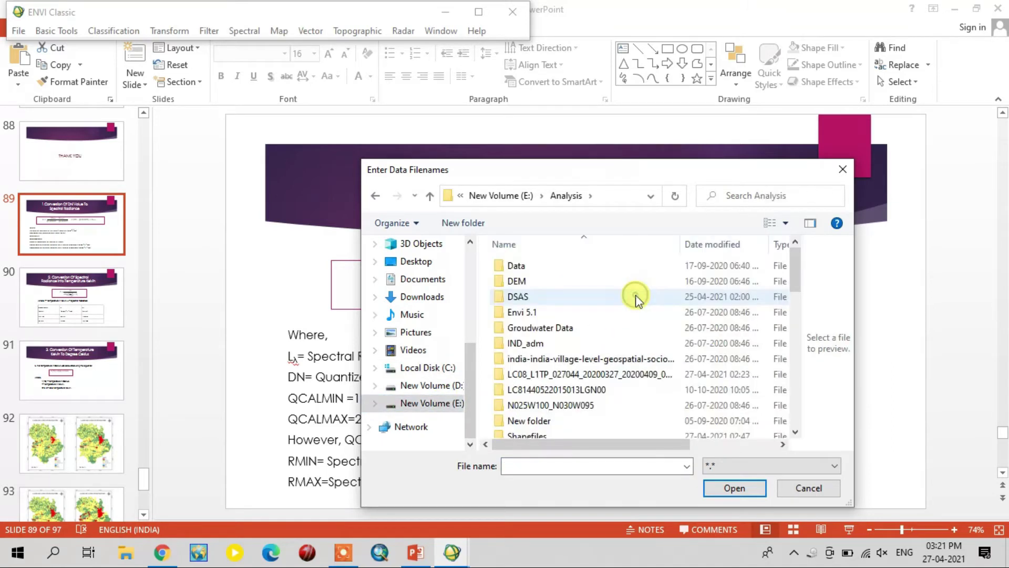
left_click(608, 390)
double_click(610, 391)
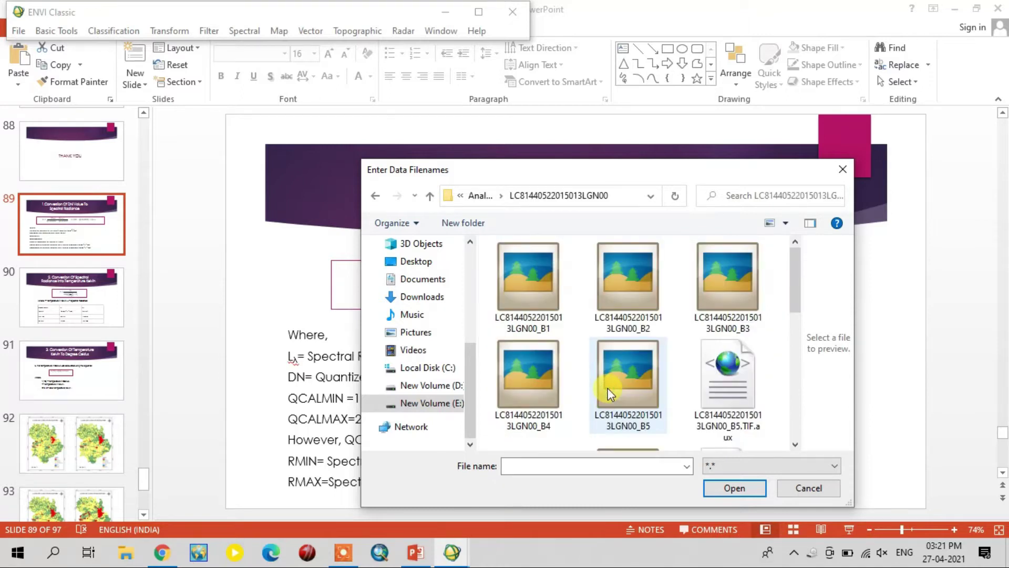
key("BackSpace")
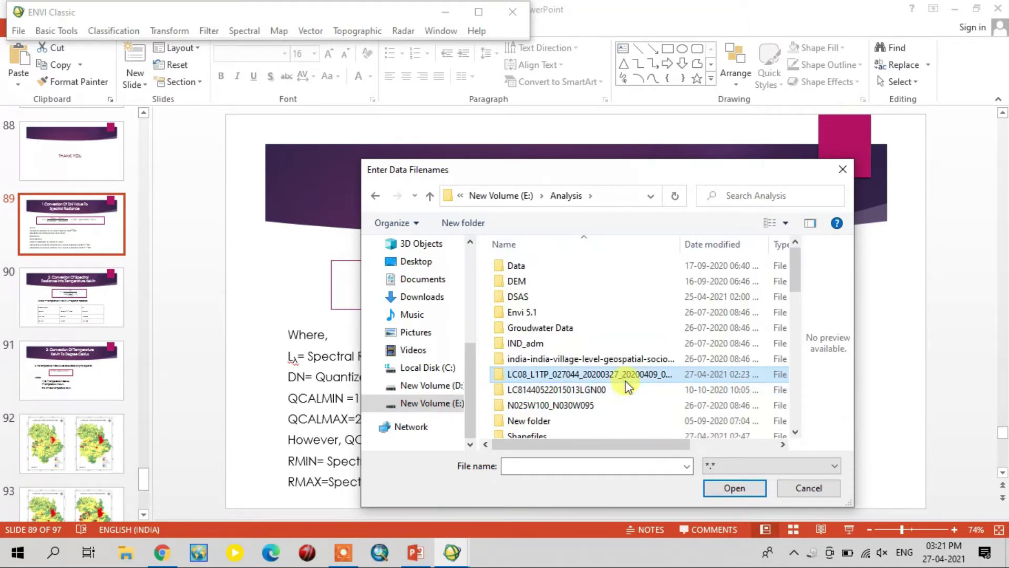
double_click(625, 374)
scroll(611, 341, "down", 5)
scroll(612, 342, "down", 2)
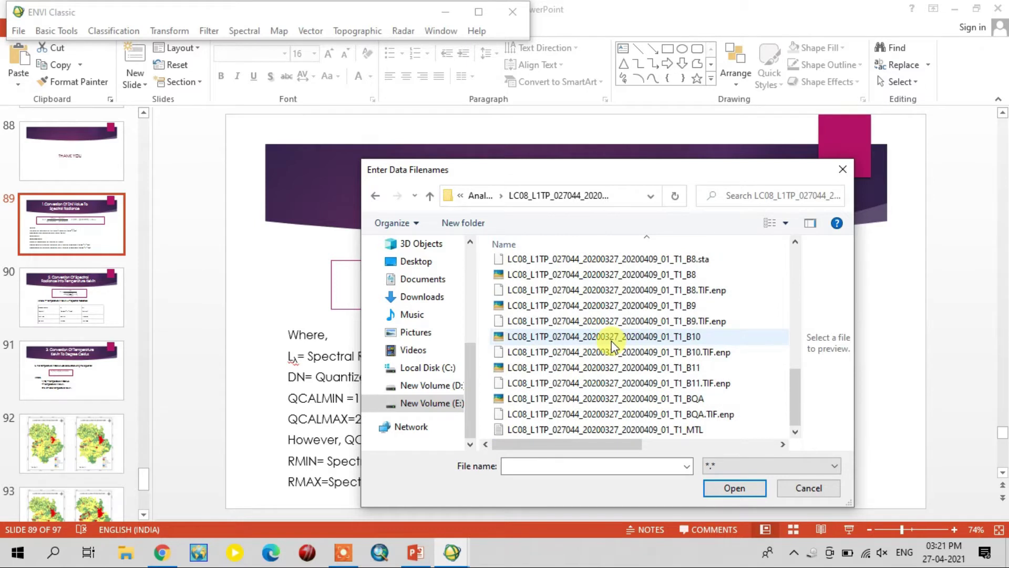
left_click(663, 339)
left_click(732, 484)
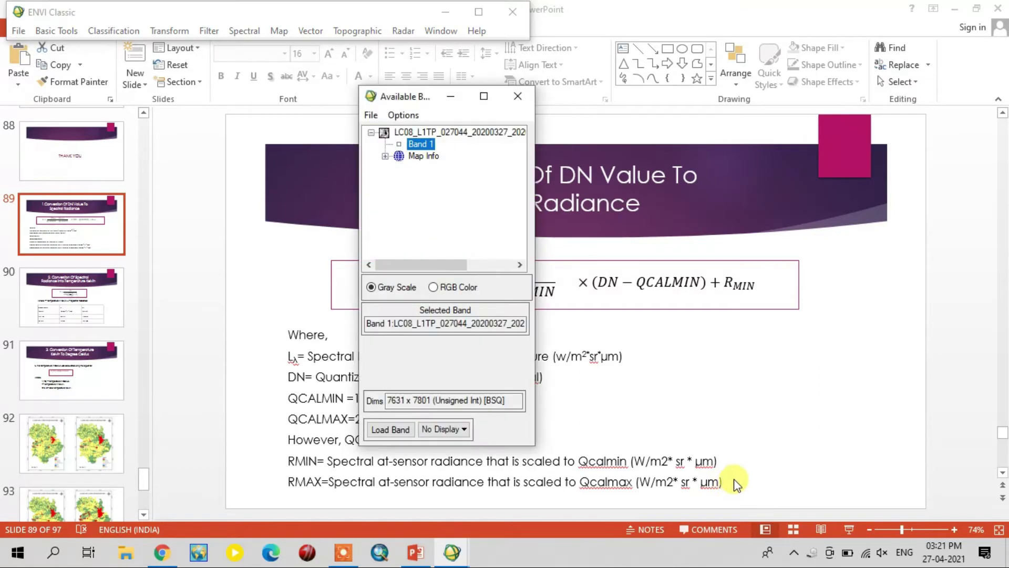
Load the band 10 image as grayscale in Display #1 and pan to a mountainous area.
left_click(397, 428)
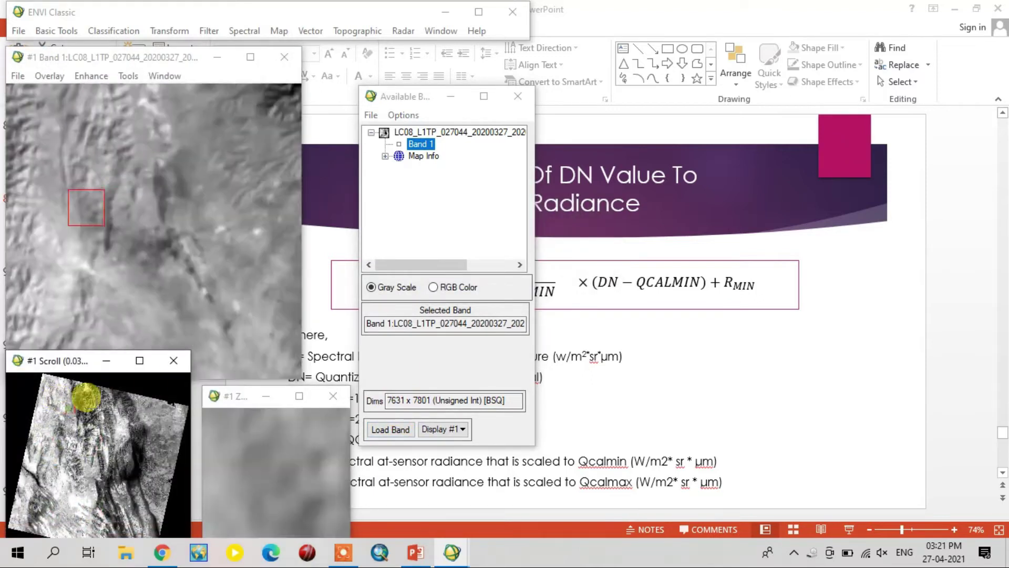
left_click_drag(139, 459, 81, 453)
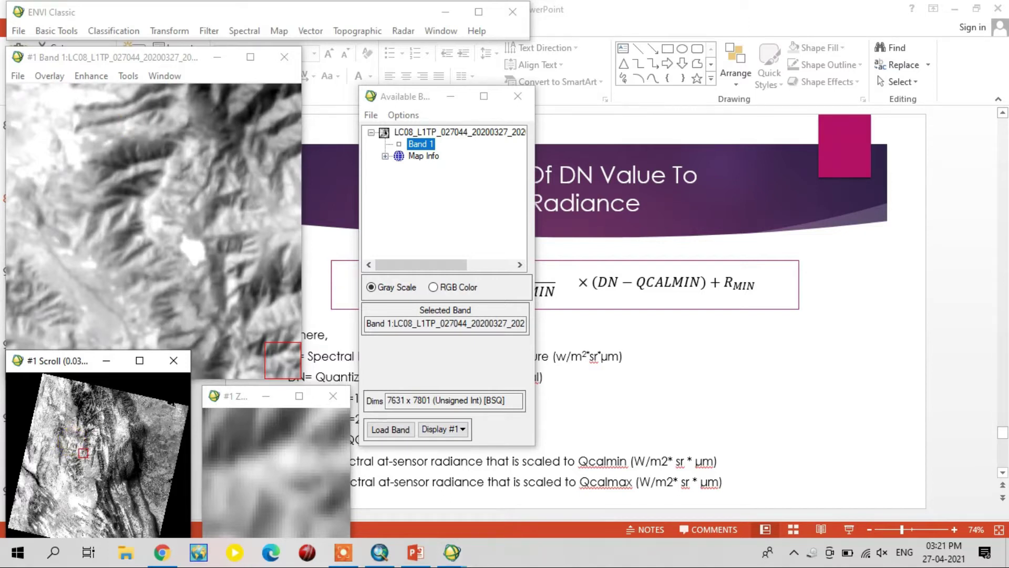
left_click(63, 30)
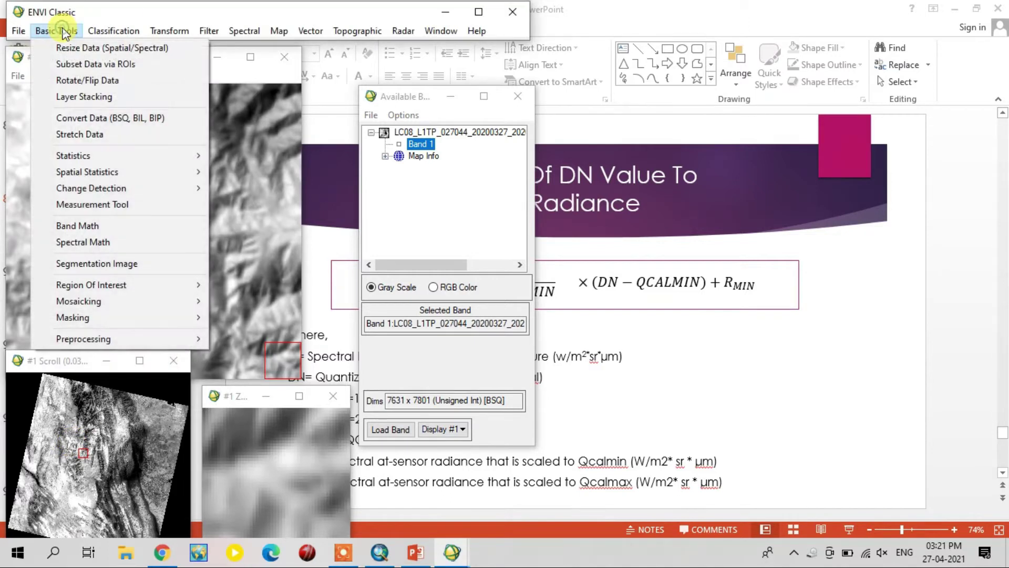
Launch Band Math from Basic Tools and focus its empty expression field, checking the slide 89 formula.
left_click(105, 225)
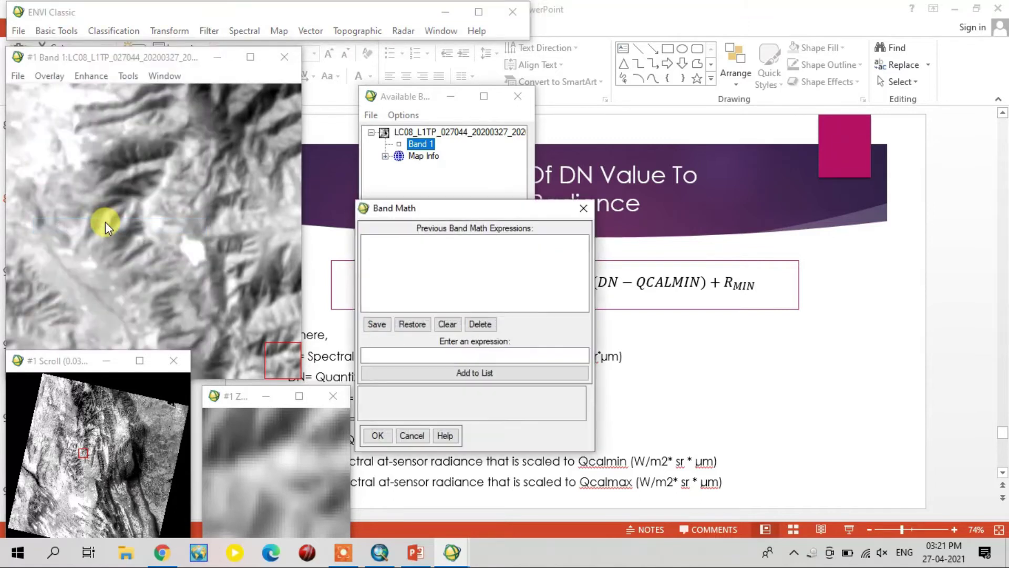
left_click_drag(476, 208, 490, 176)
left_click(427, 326)
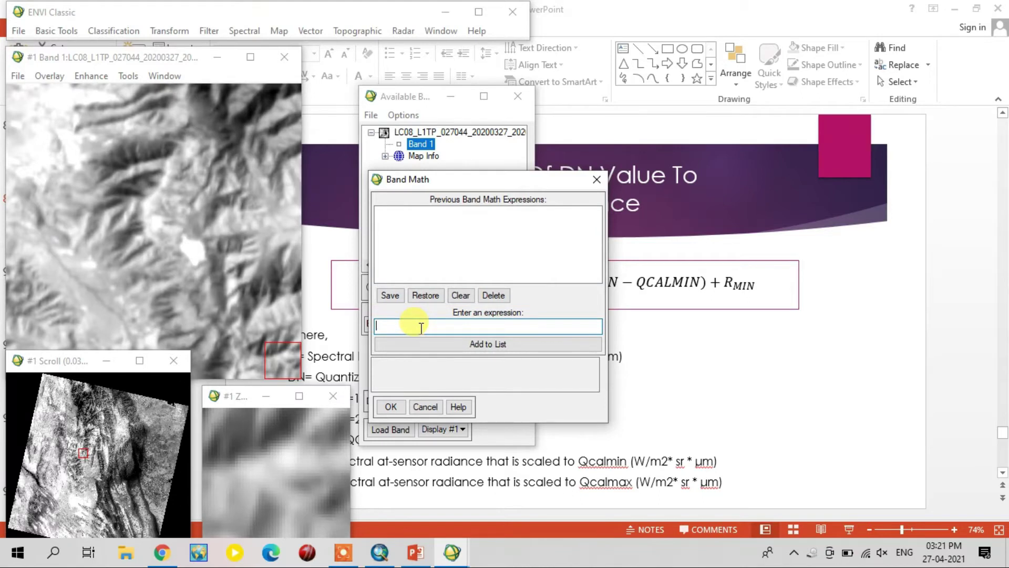
left_click(415, 552)
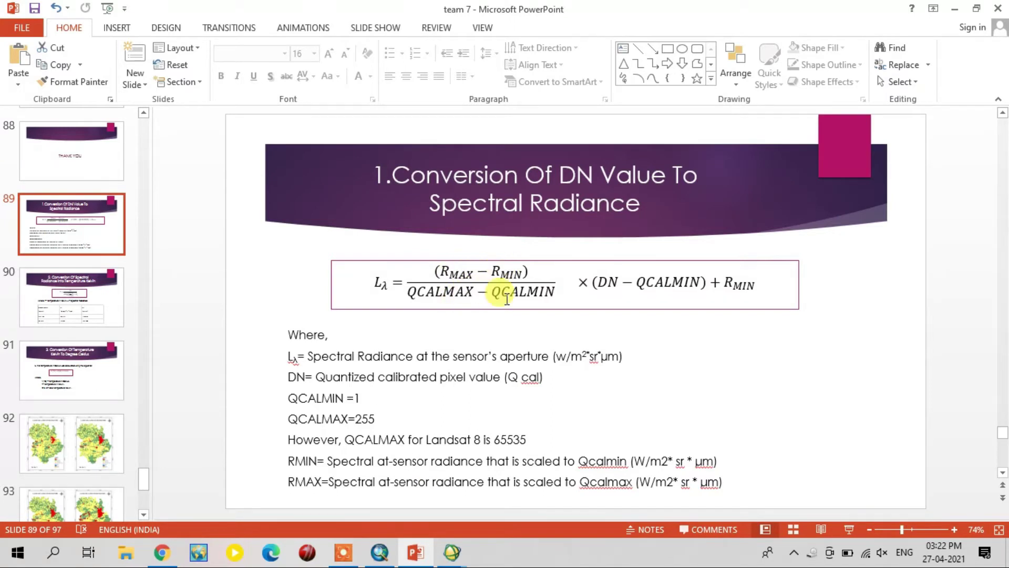
left_click(428, 553)
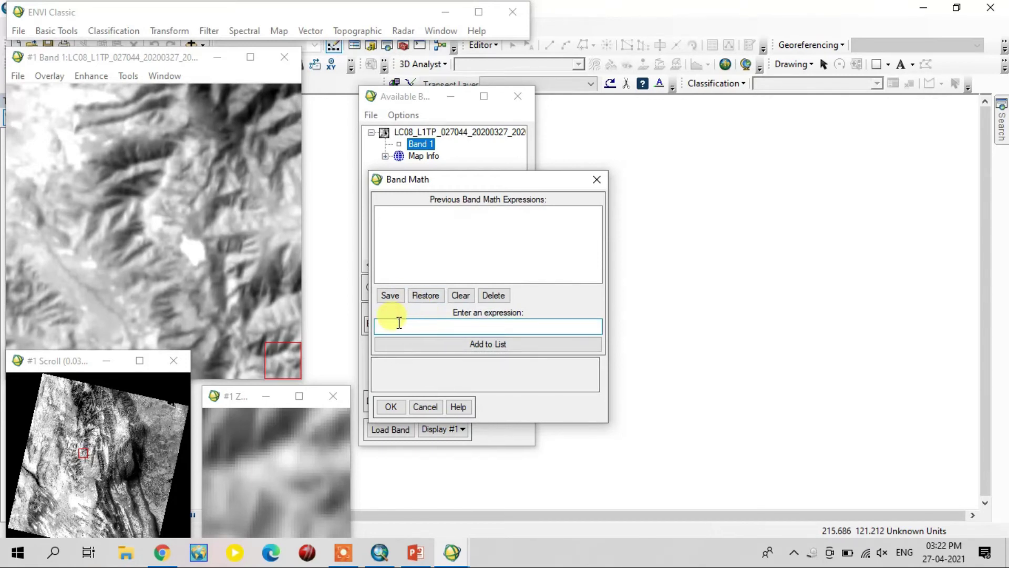
Restore the Band Math expressions from E:\Analysis\2015 formula.exp.
left_click(435, 296)
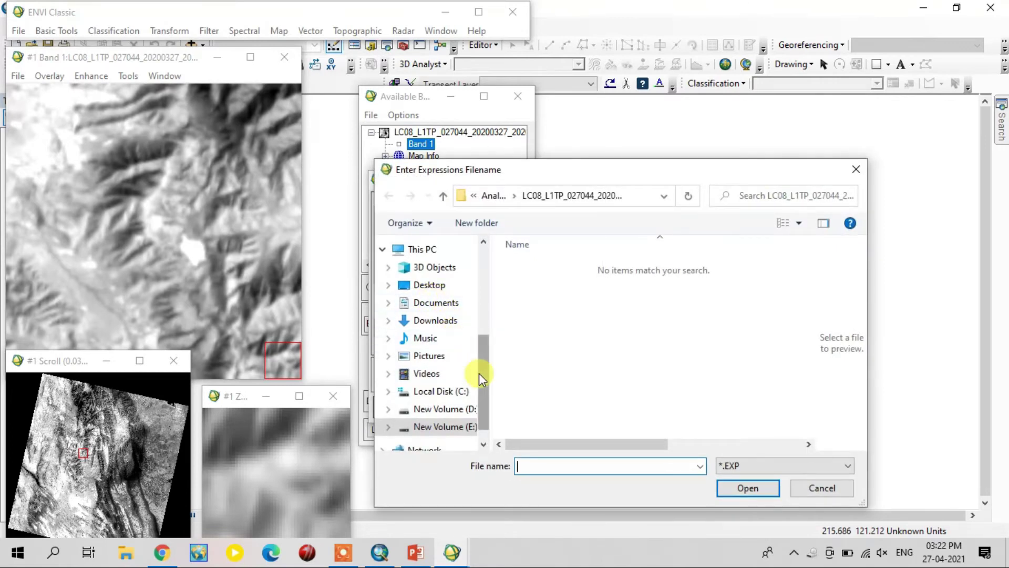
left_click(463, 426)
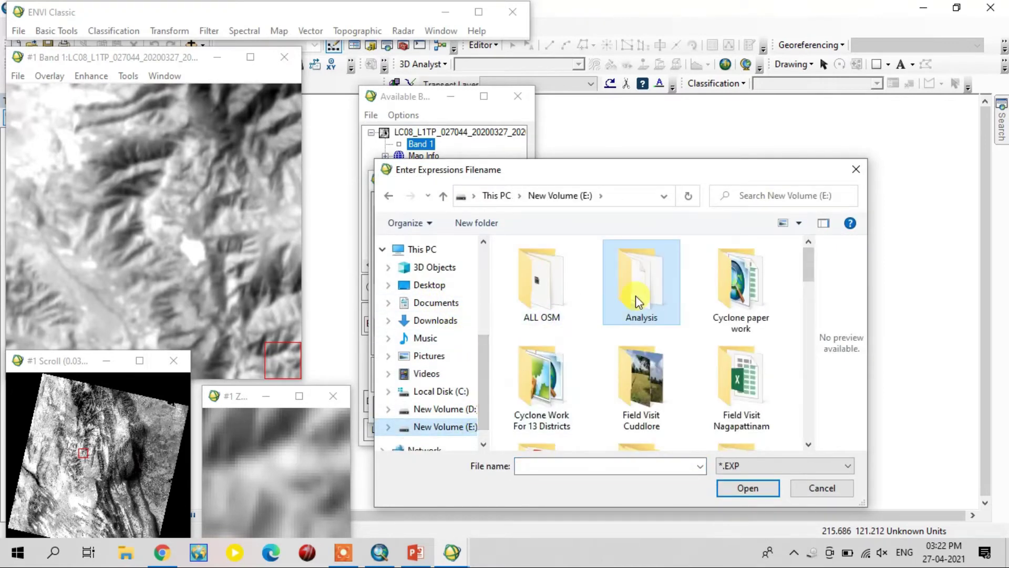
scroll(635, 296, "down", 10)
scroll(665, 308, "down", 4)
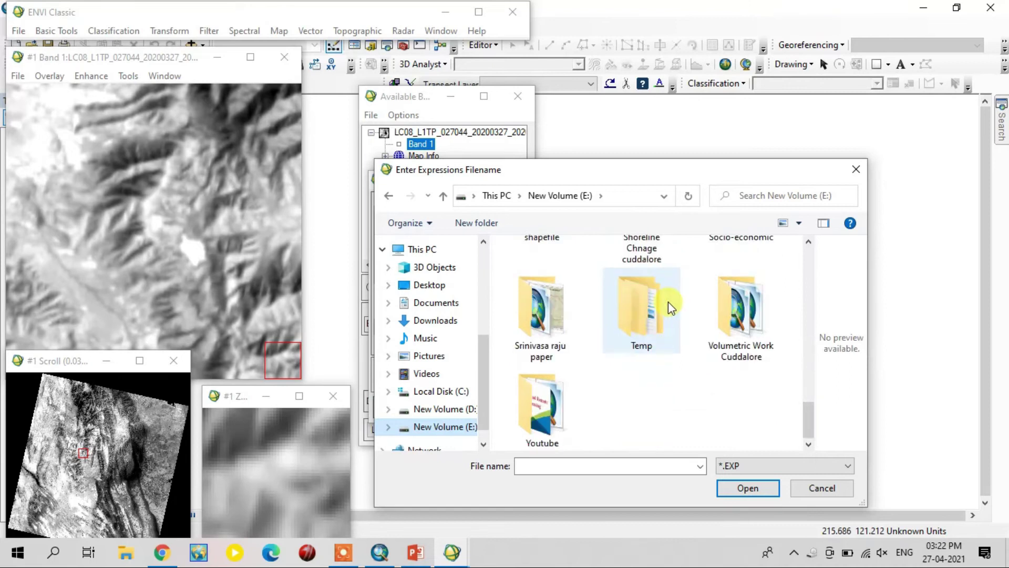
scroll(688, 342, "up", 4)
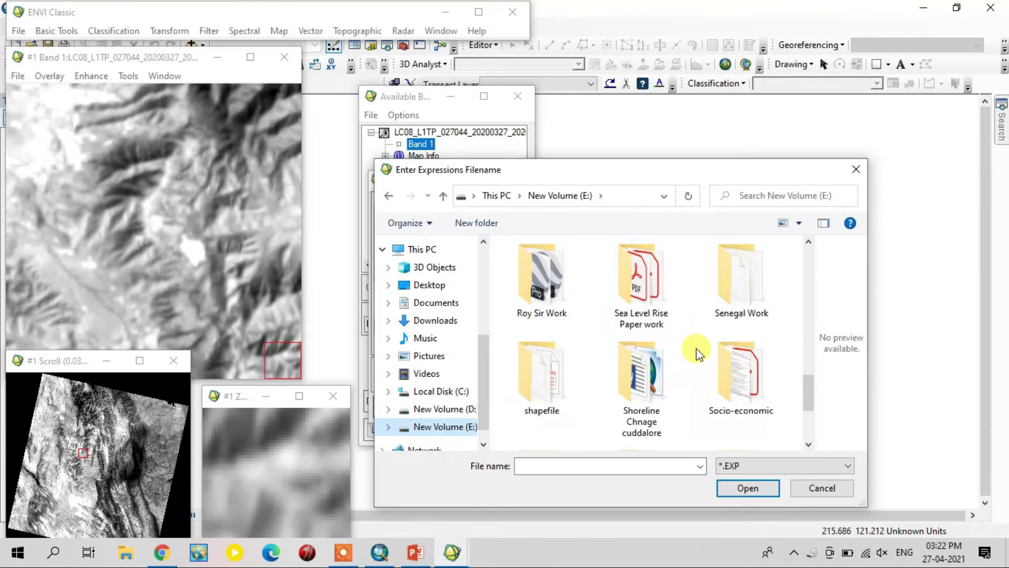
scroll(697, 348, "up", 3)
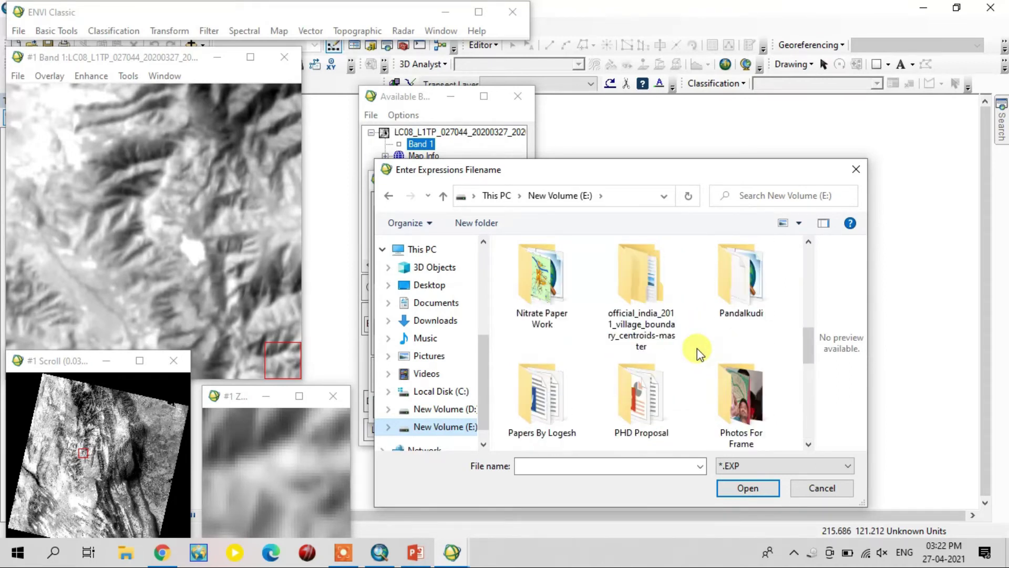
scroll(697, 348, "up", 4)
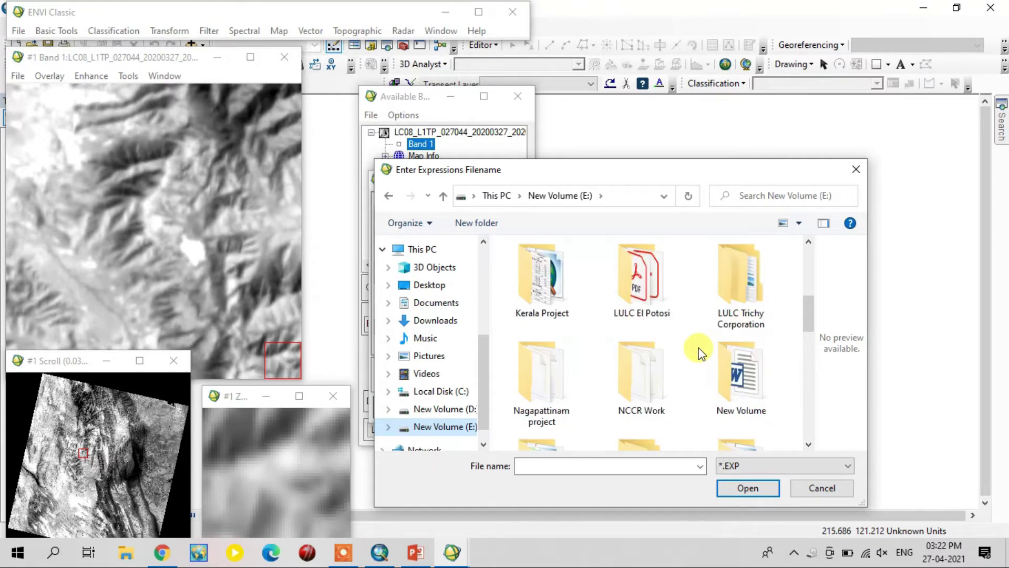
scroll(699, 350, "up", 3)
double_click(633, 279)
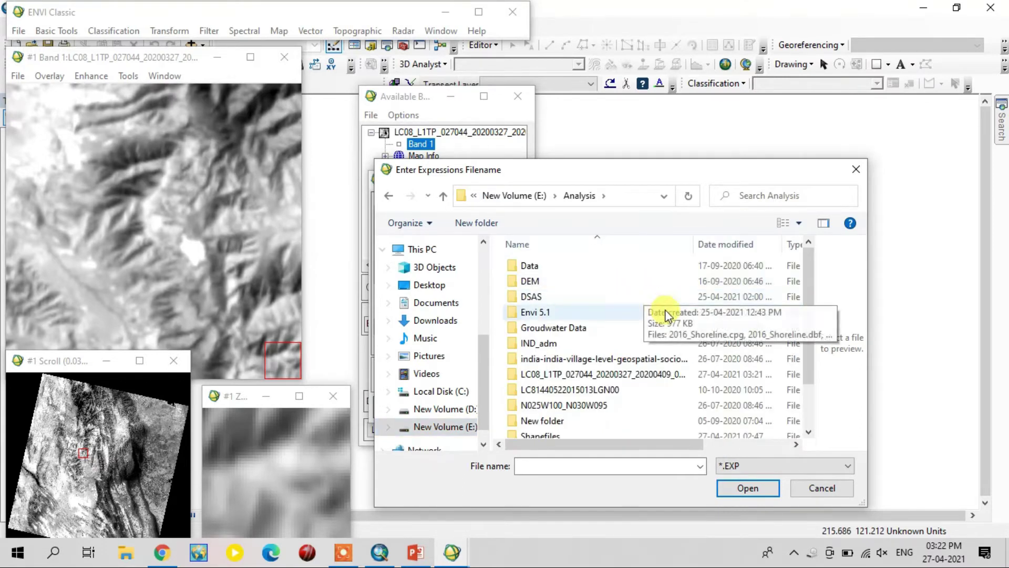
scroll(669, 311, "down", 3)
left_click(543, 430)
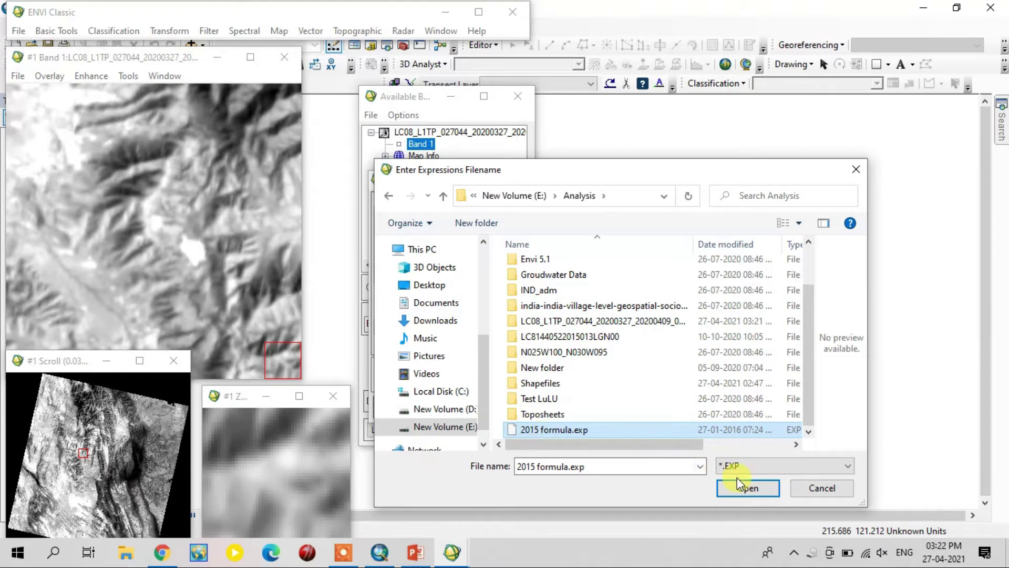
left_click(752, 481)
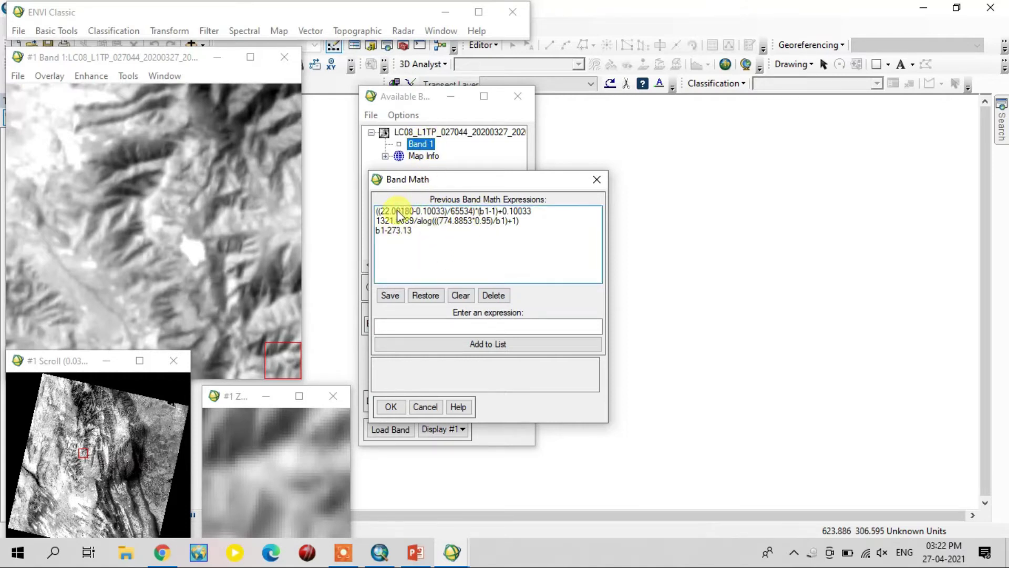
Check the slide's radiance formula and reuse ((22.00180-0.10033)/65534)*(b1-1)+0.10033 in Band Math.
mouse_move(424, 563)
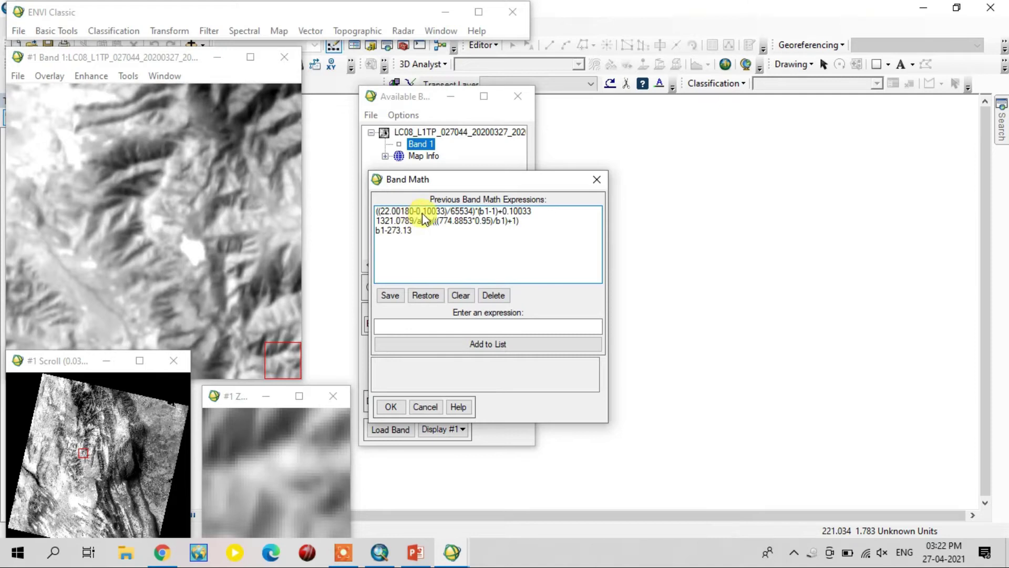
left_click(414, 551)
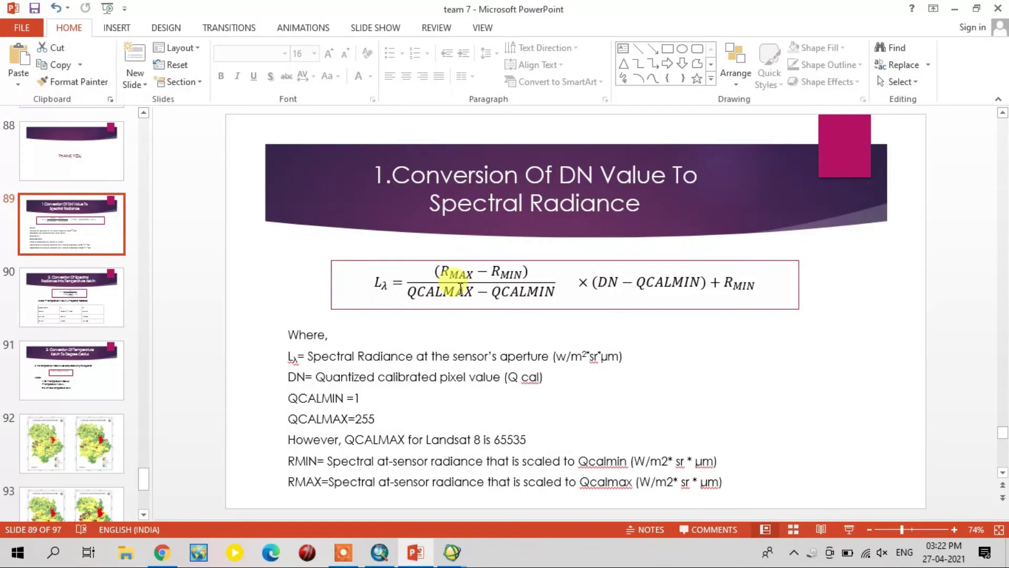
left_click(451, 551)
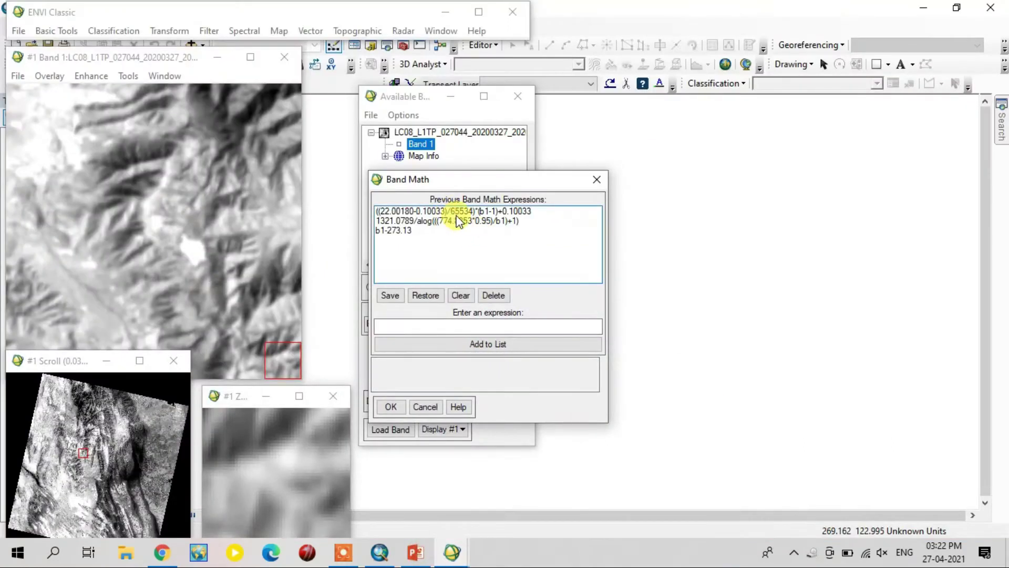
left_click(415, 551)
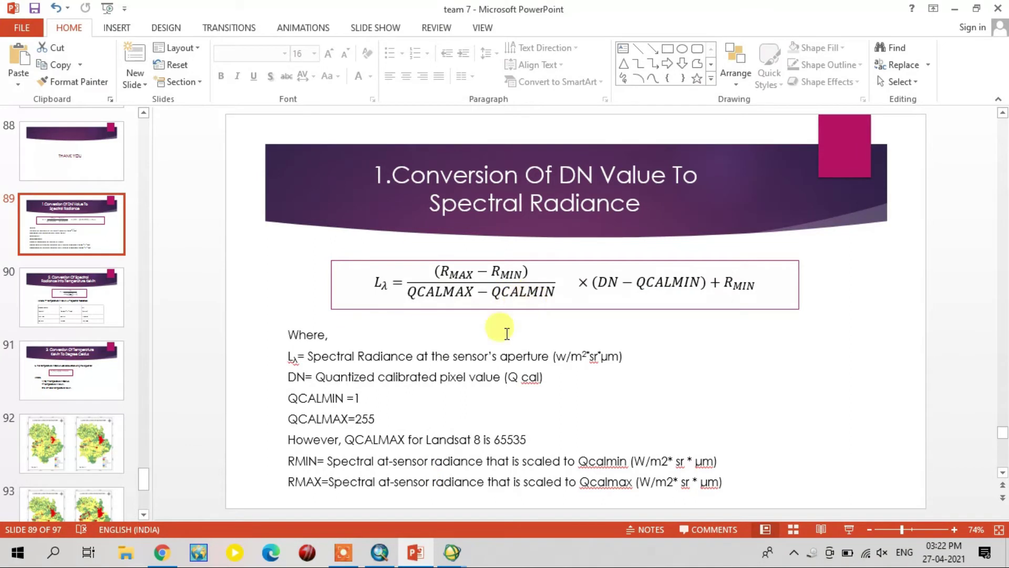
left_click(424, 541)
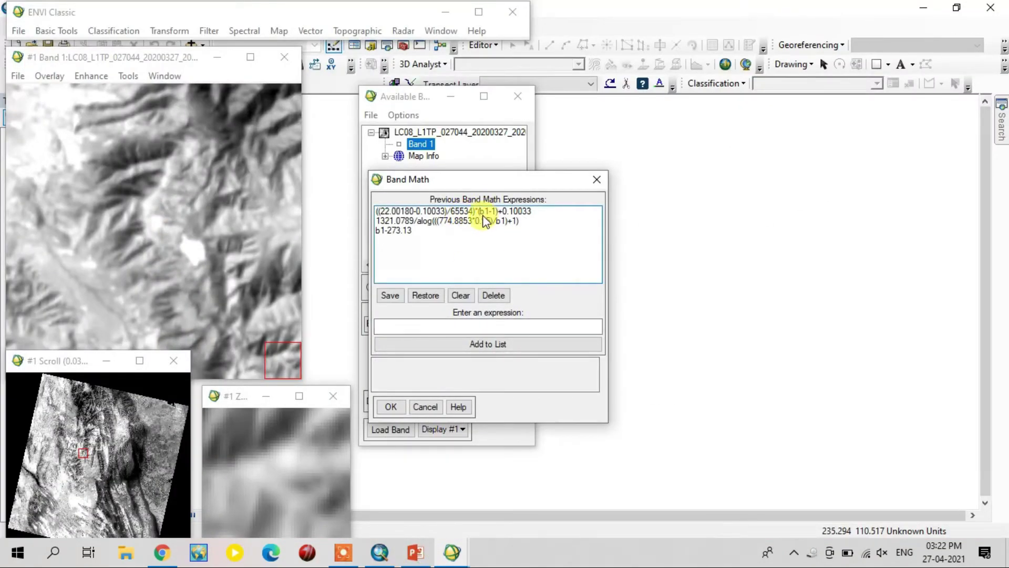
left_click(415, 551)
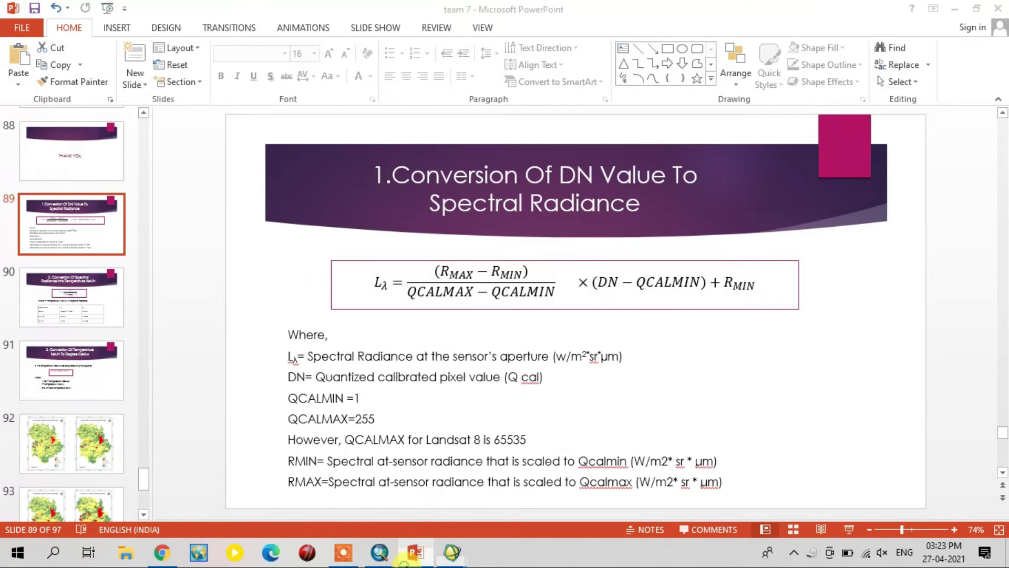
left_click(452, 552)
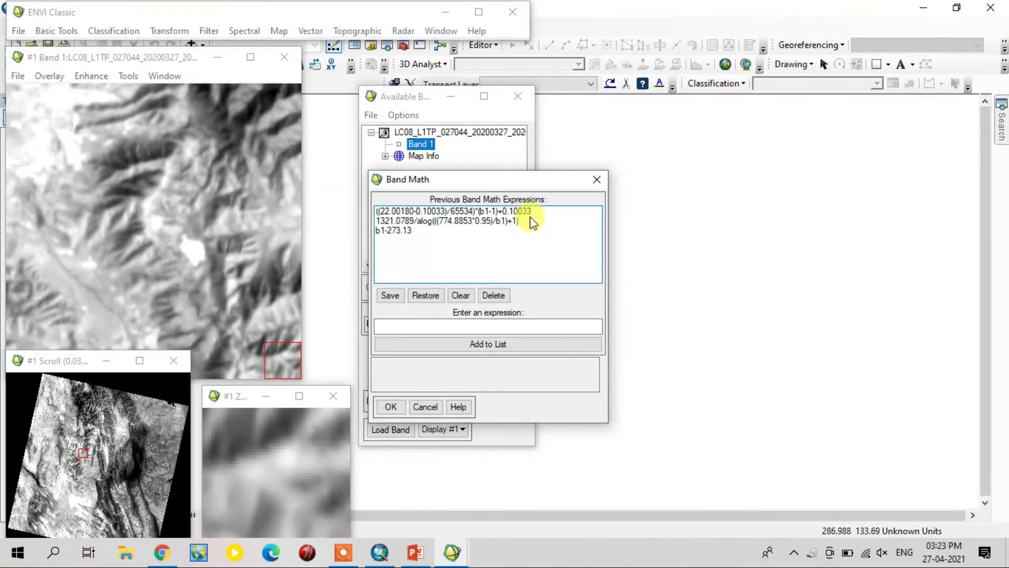
left_click(471, 210)
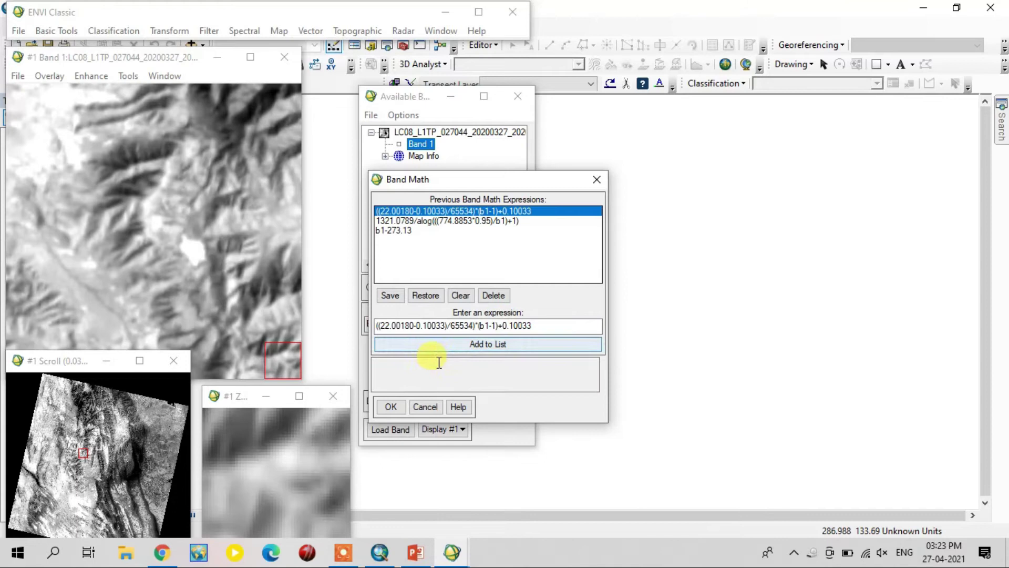
Run the radiance expression with B1 as Band 1, output to memory despite the cache warning.
left_click(390, 405)
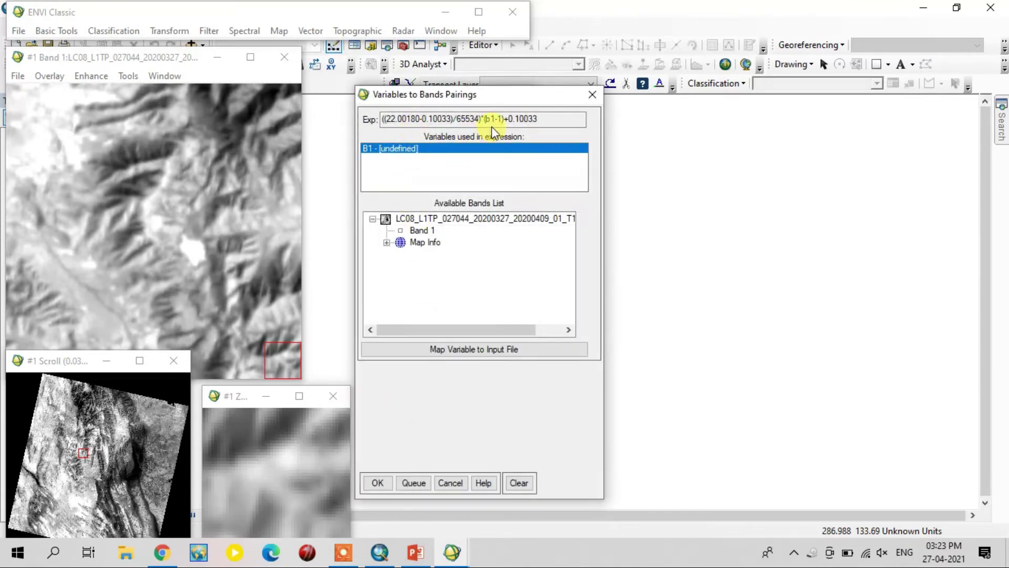
left_click(423, 231)
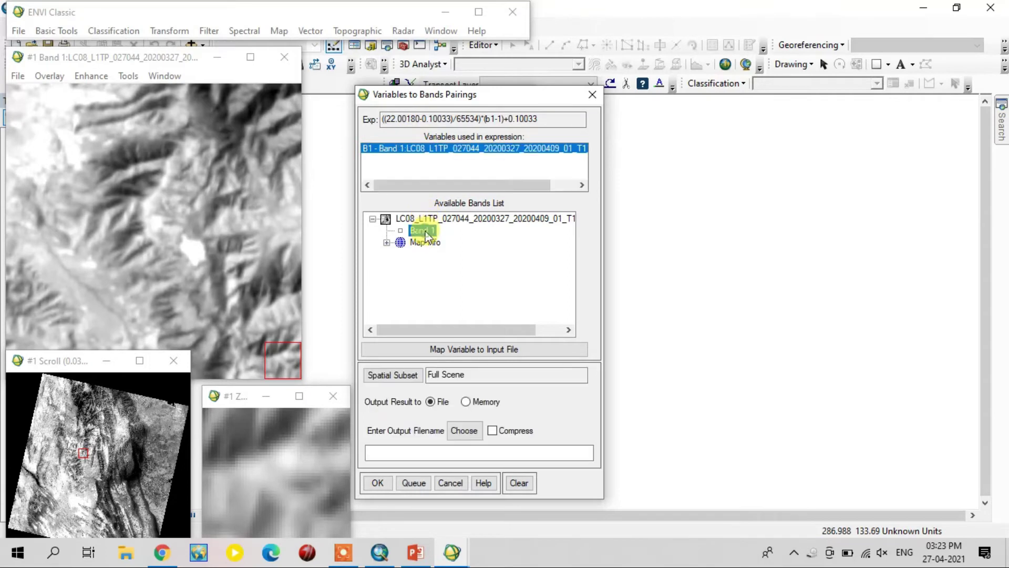
left_click(467, 408)
left_click(378, 482)
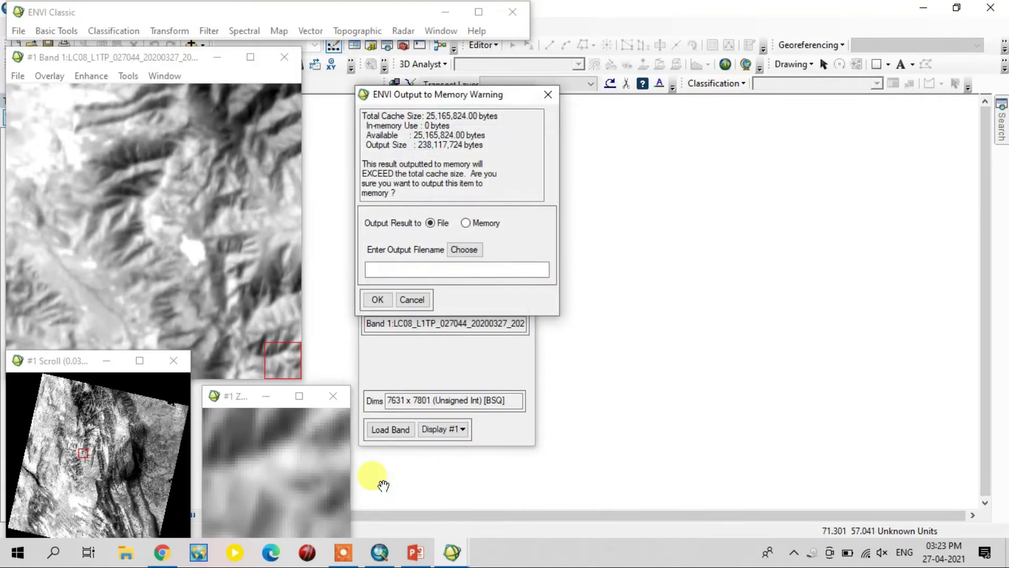
left_click(467, 223)
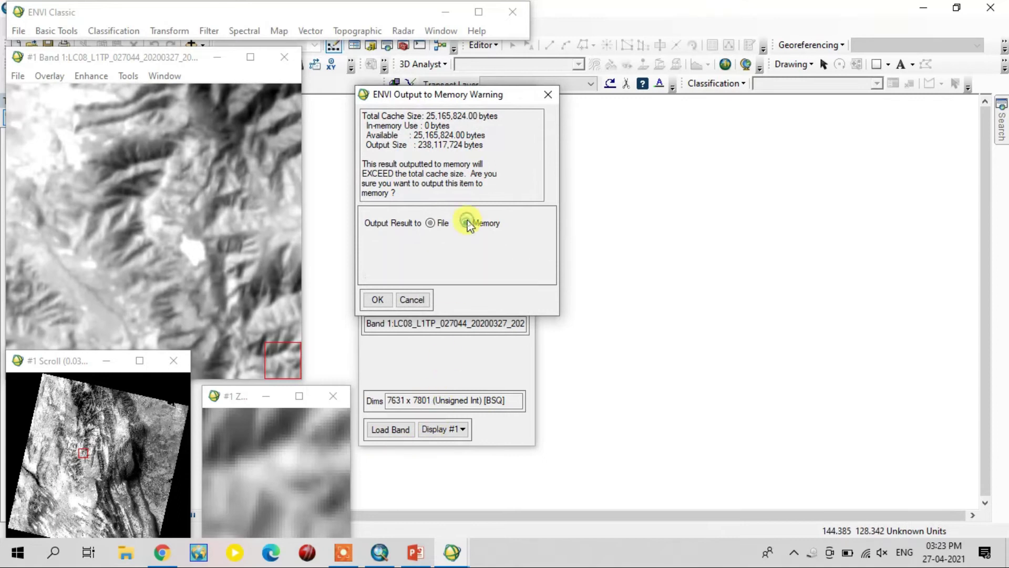
left_click(378, 299)
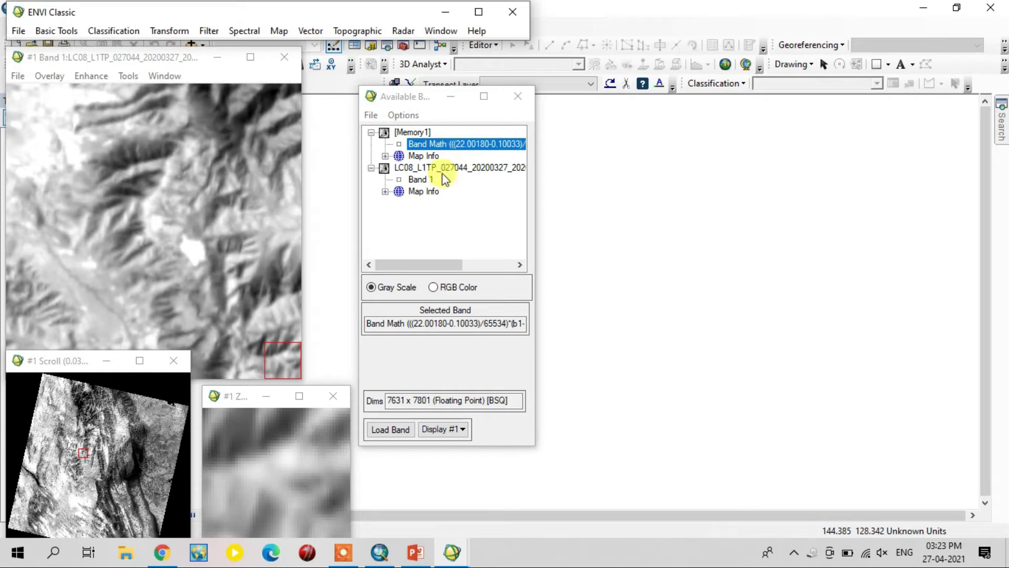
Load the Memory1 radiance band into Display #1 and pan to another part of the scene.
left_click(394, 429)
left_click_drag(121, 419, 118, 462)
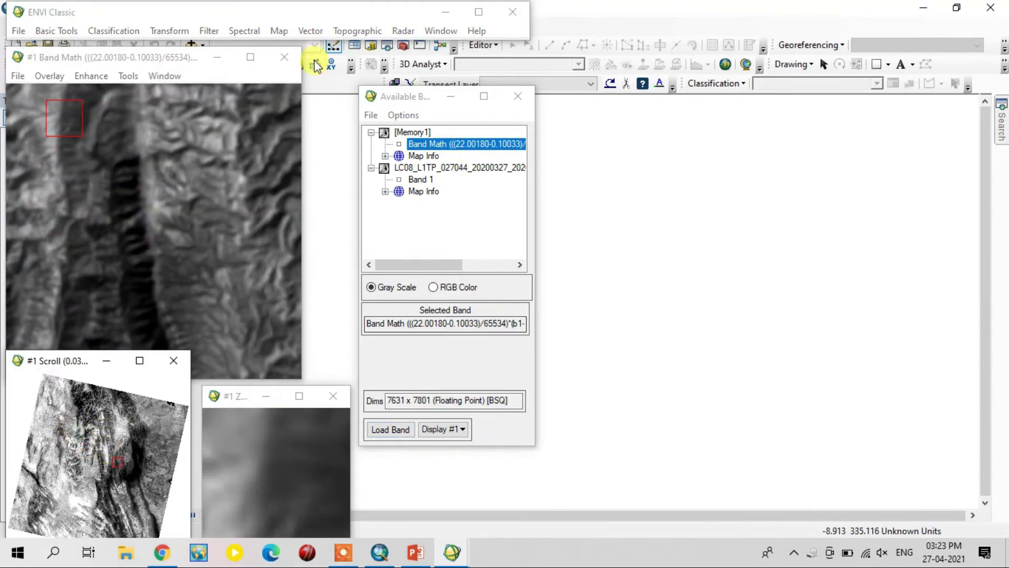
left_click(59, 32)
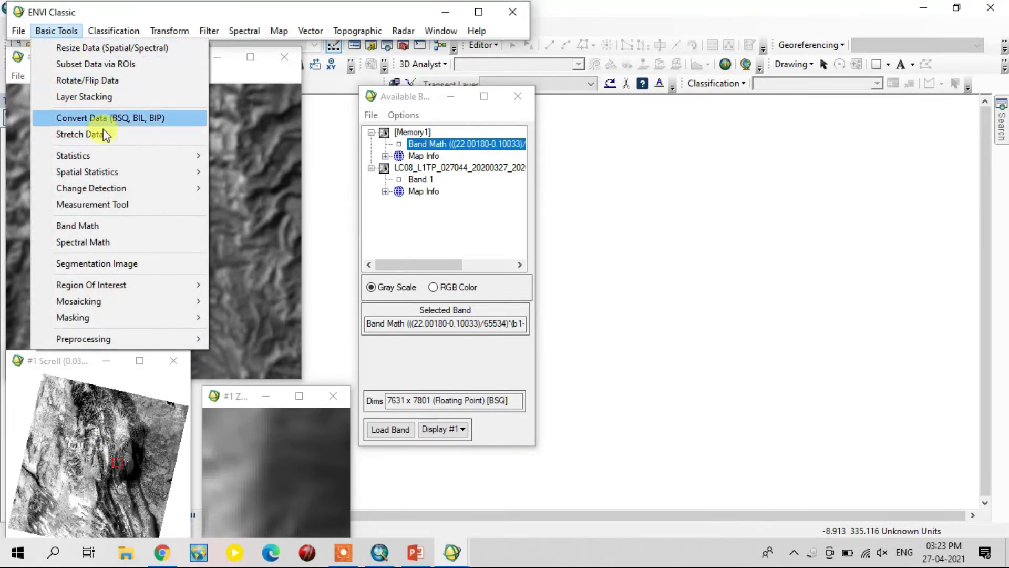
Start Band Math with saved expression 1321.0789/alog(((774.8853*0.95)/b1)+1) and compare it with slide 90.
left_click(125, 231)
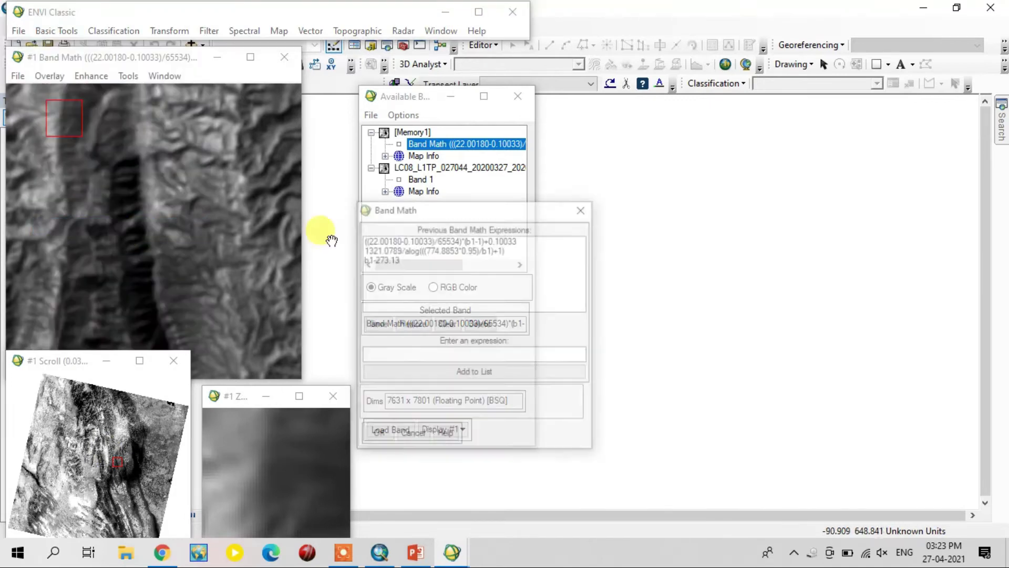
left_click(399, 250)
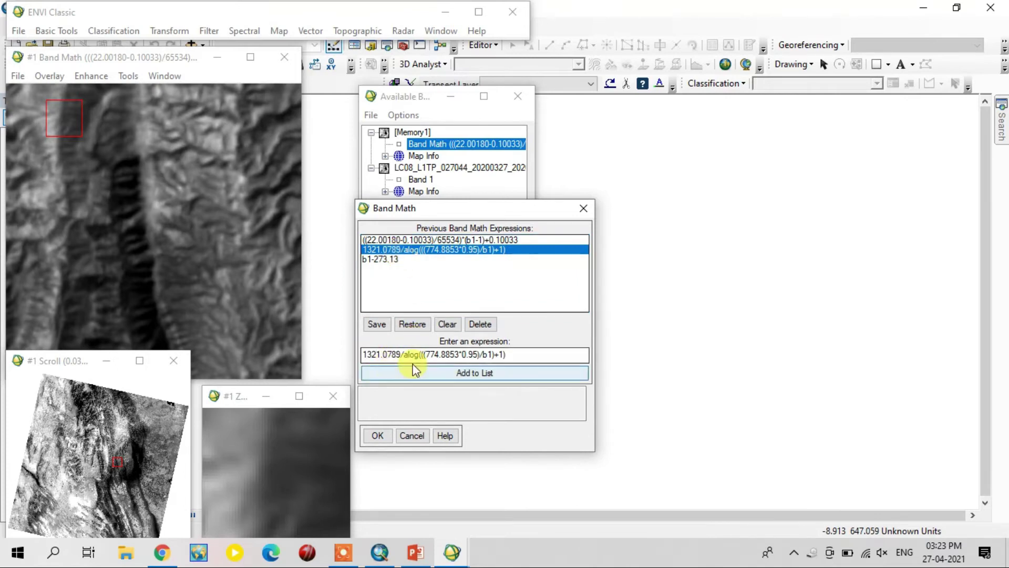
left_click(415, 552)
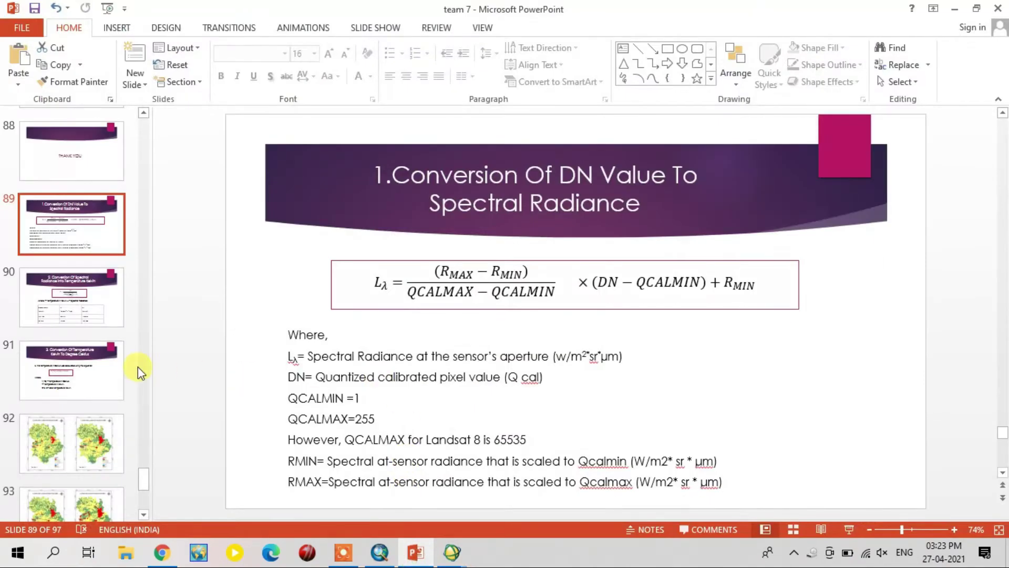
left_click(74, 297)
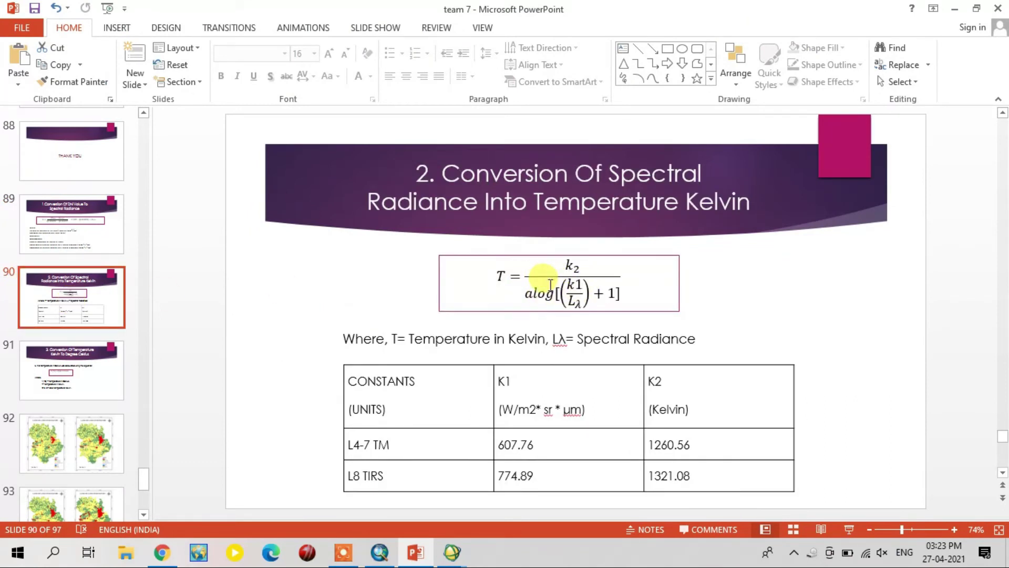
left_click(415, 553)
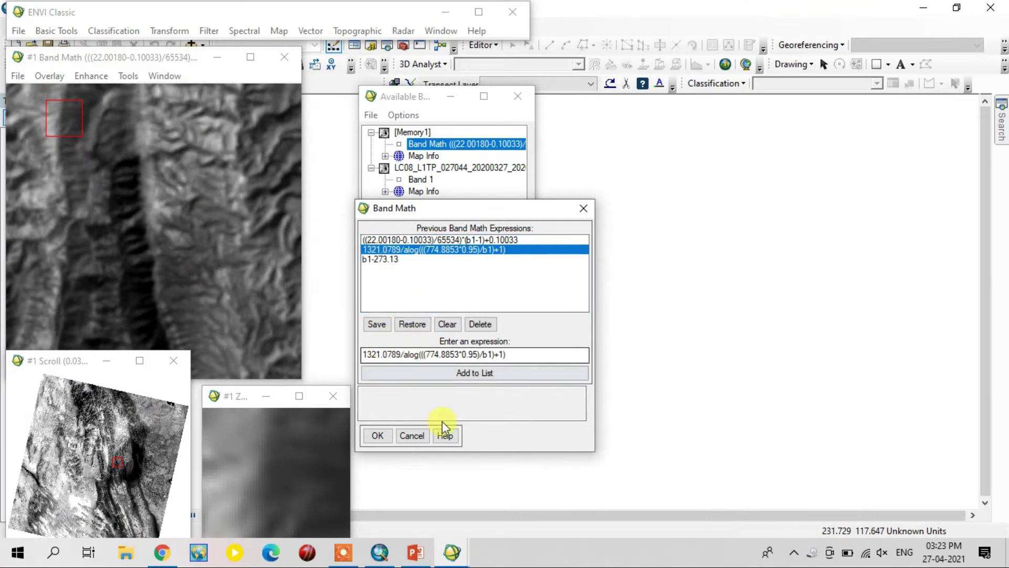
left_click(415, 552)
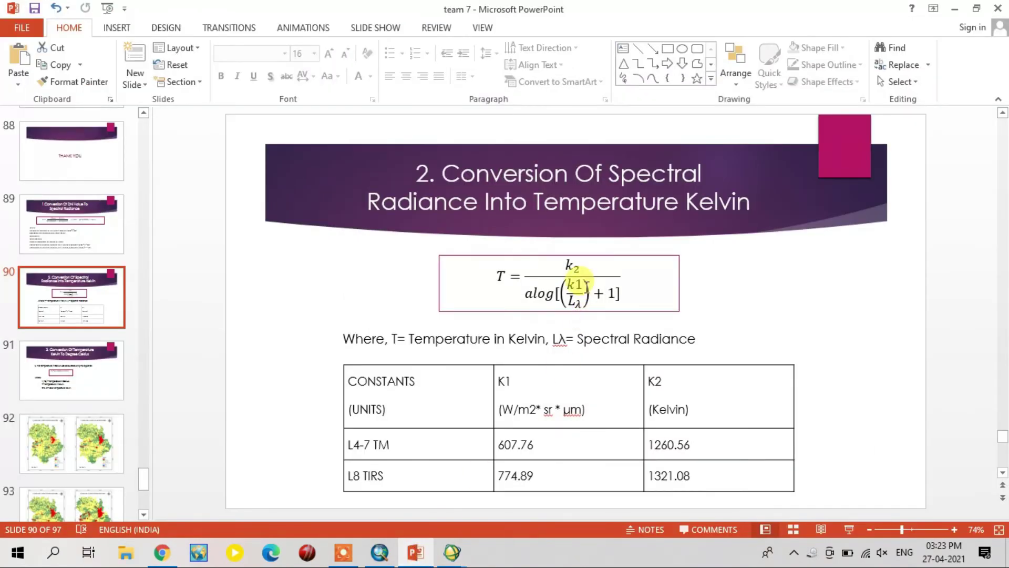
left_click(415, 552)
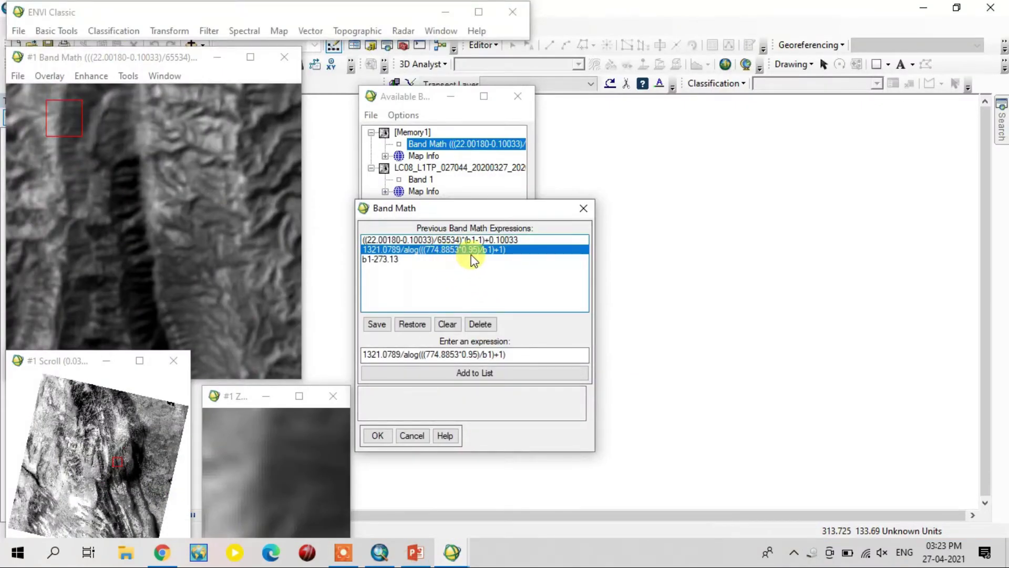
Recheck the Kelvin constants against slides 89 and 90, then accept the expression.
left_click(415, 553)
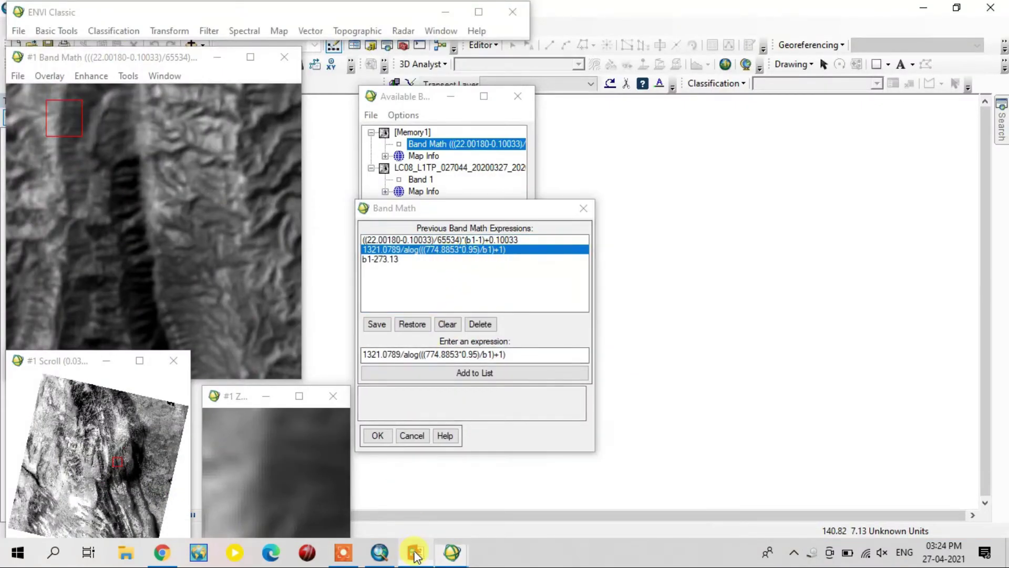
left_click(43, 218)
left_click(94, 319)
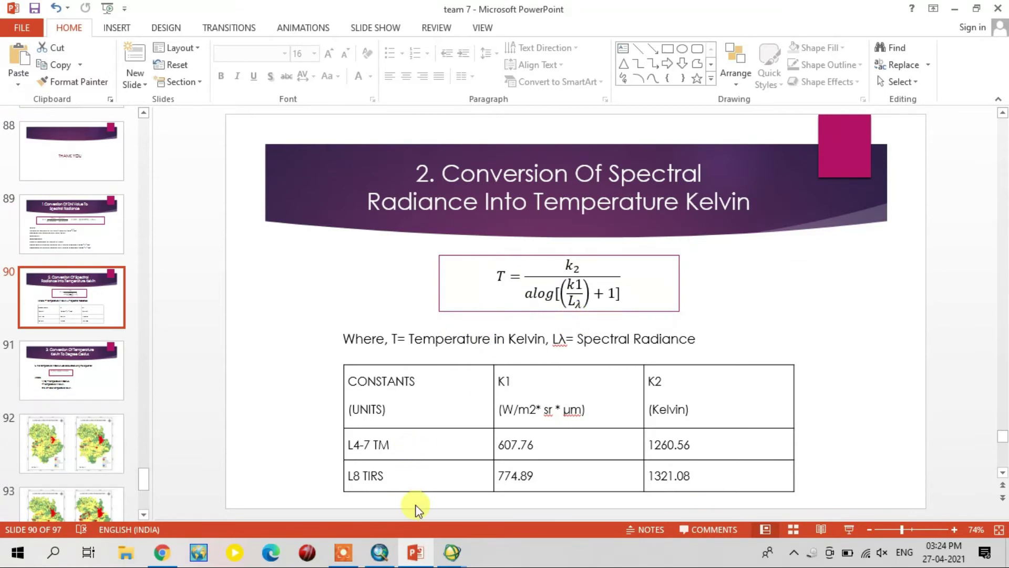
left_click(416, 552)
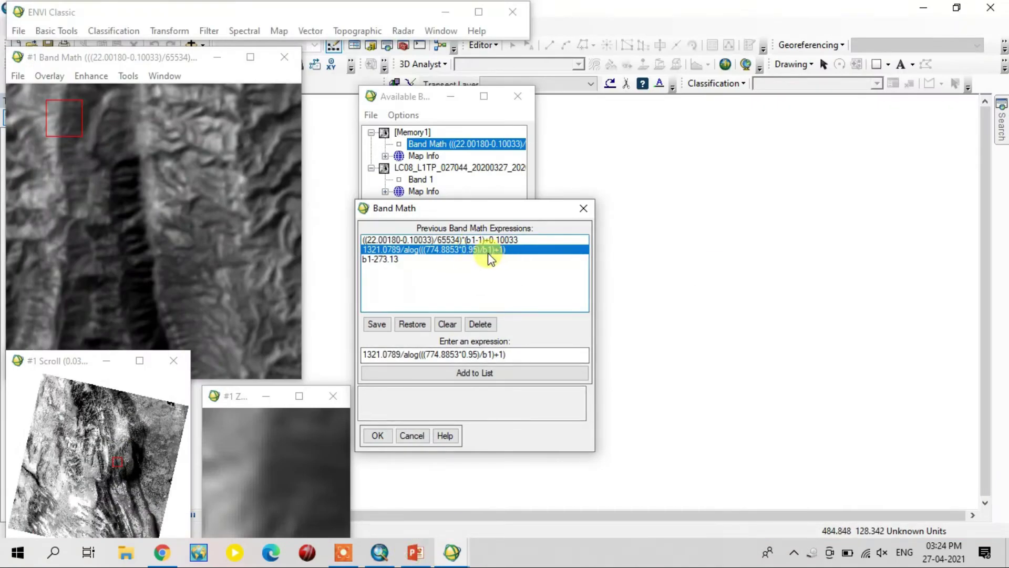
left_click(422, 559)
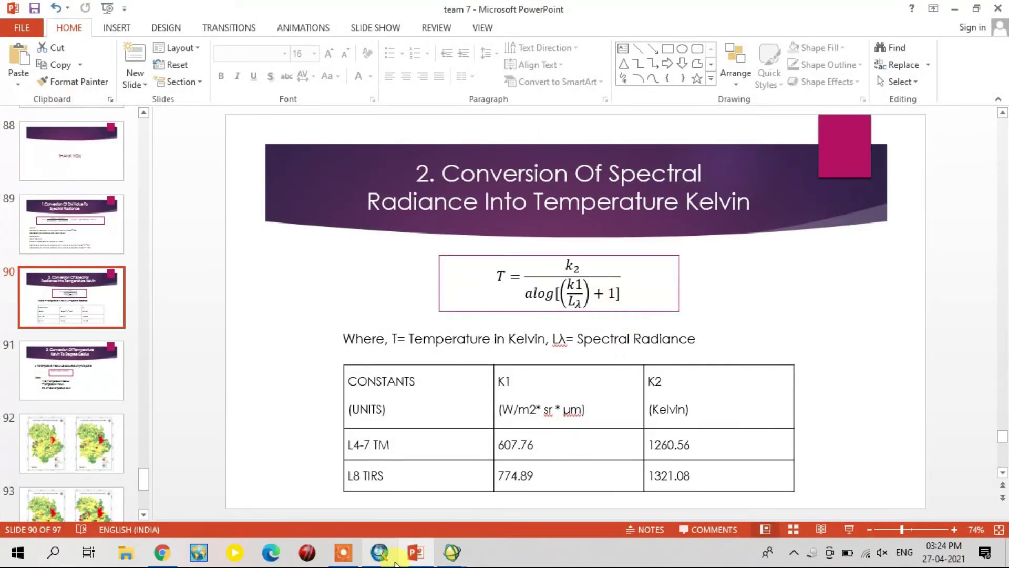
left_click(415, 552)
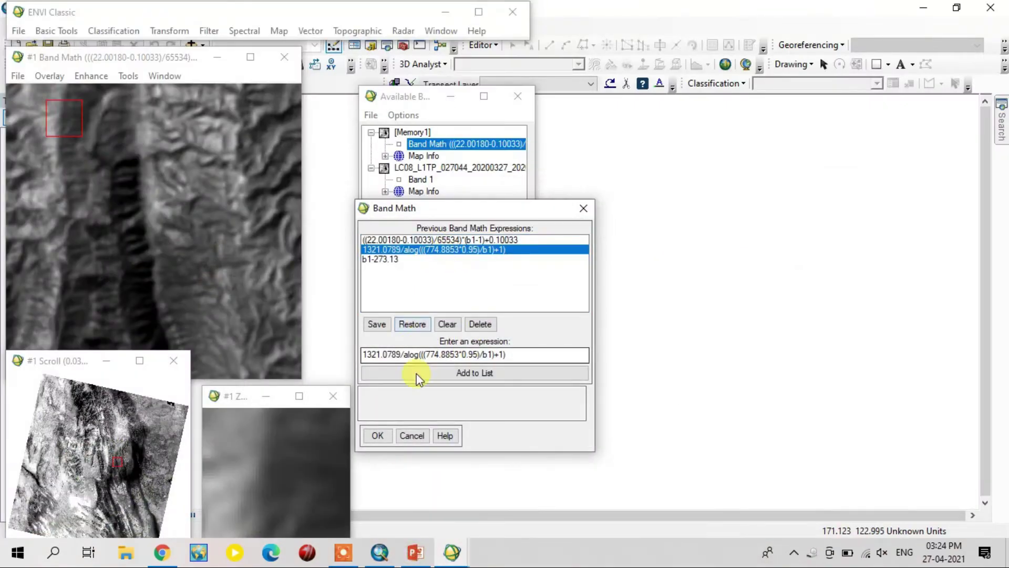
left_click(377, 435)
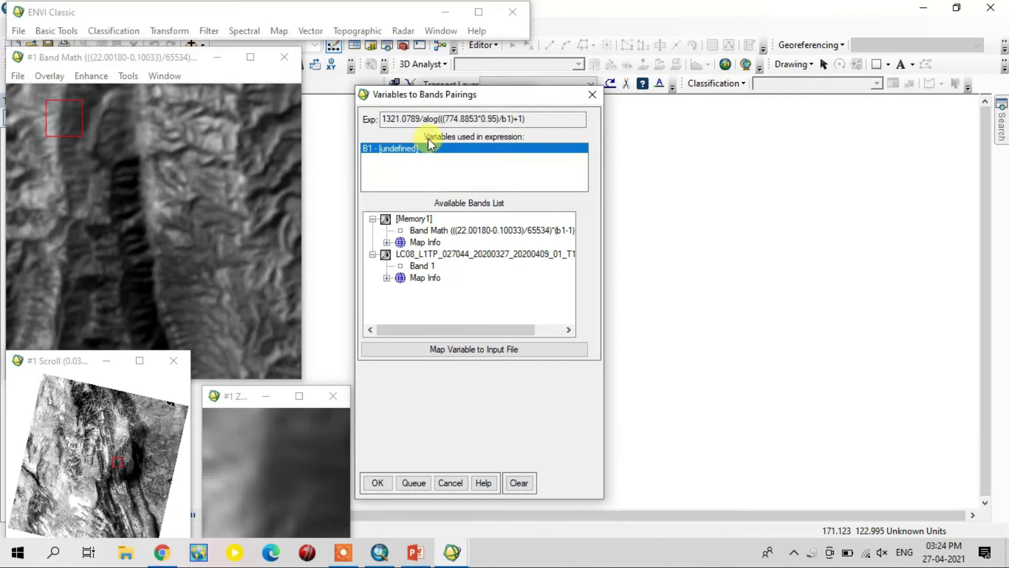
Compute the Kelvin band from Memory1 into memory as Memory2, then view slide 91's Celsius formula.
left_click(449, 232)
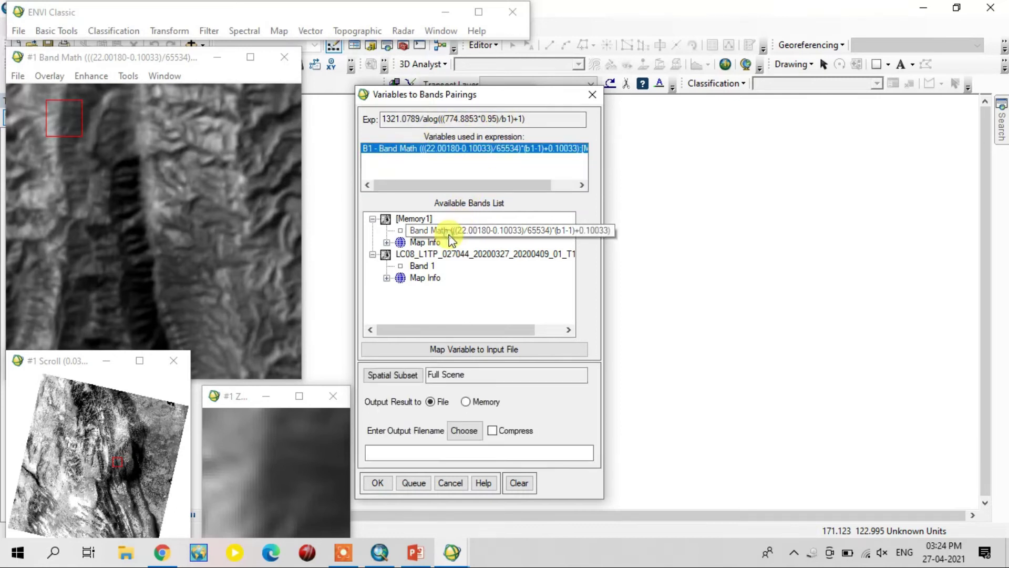
left_click(475, 403)
left_click(375, 483)
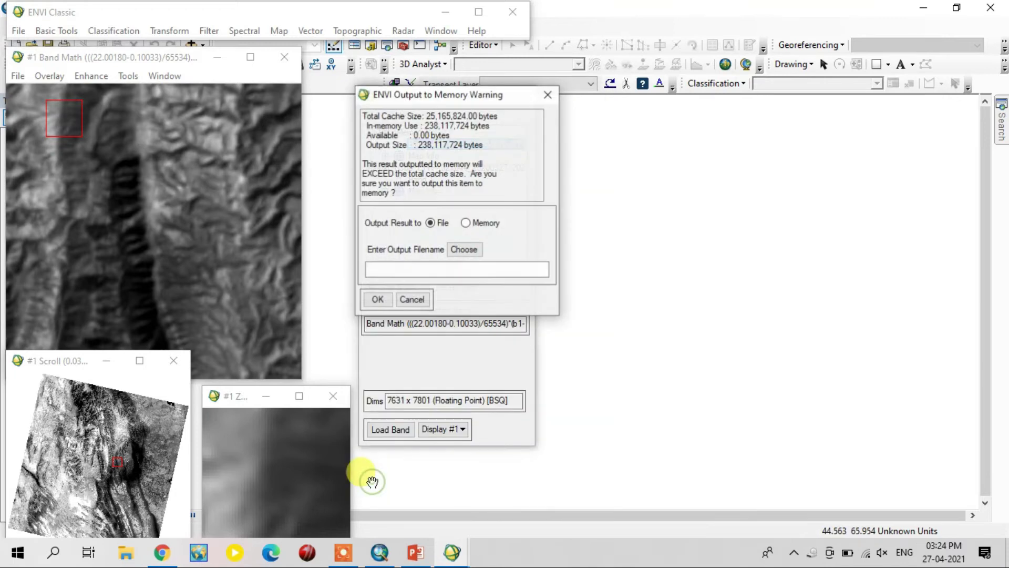
left_click(484, 223)
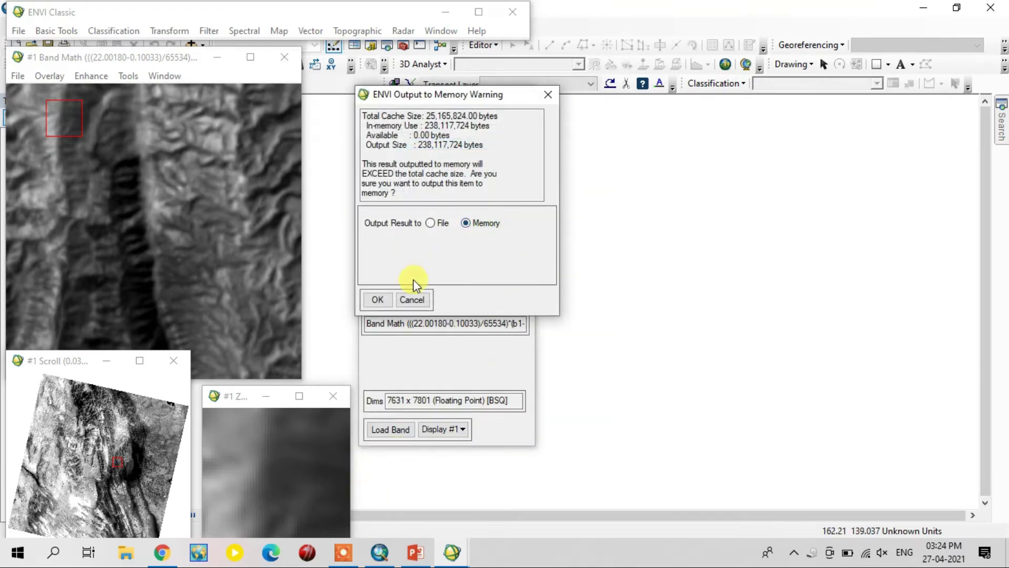
left_click(380, 300)
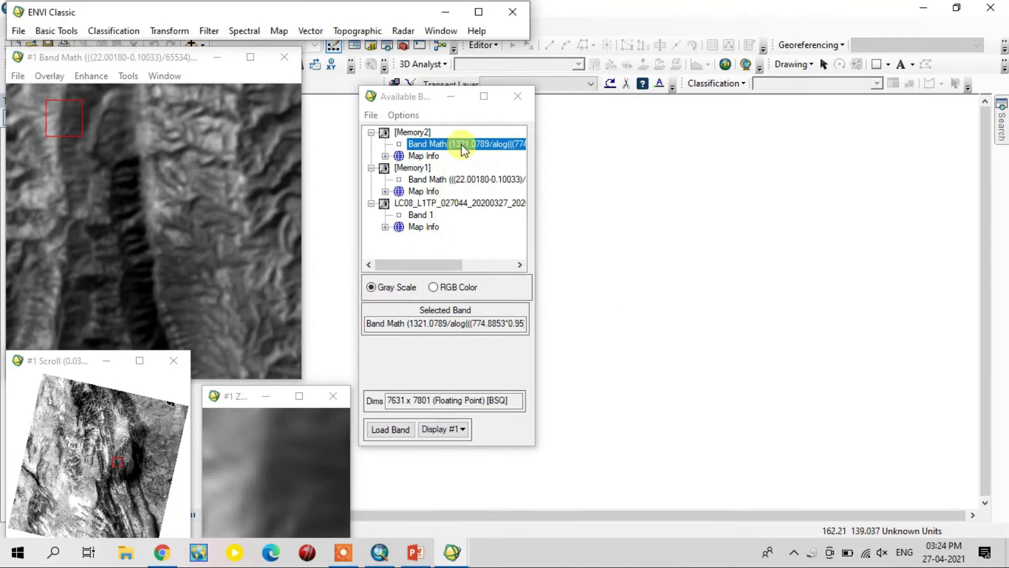
left_click(415, 551)
left_click(79, 363)
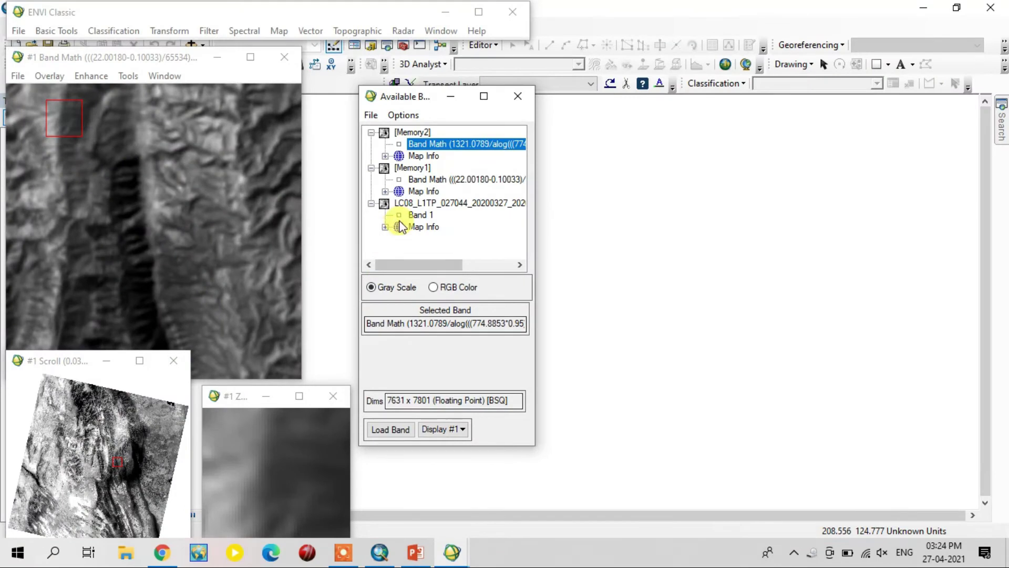
Run b1-273.13 on the Memory2 Kelvin band with memory output, producing the Memory3 band.
left_click(63, 32)
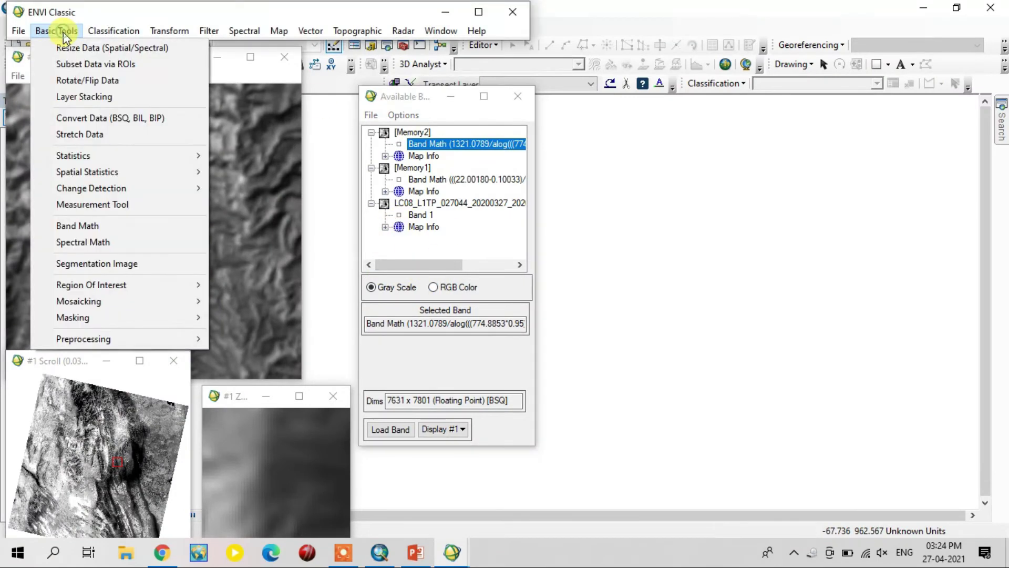
left_click(108, 222)
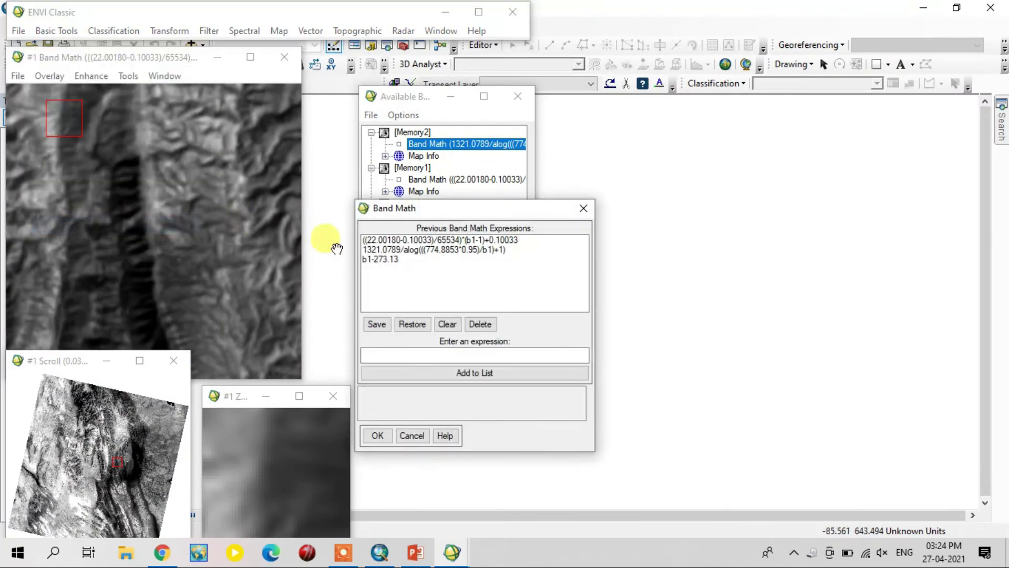
left_click(389, 260)
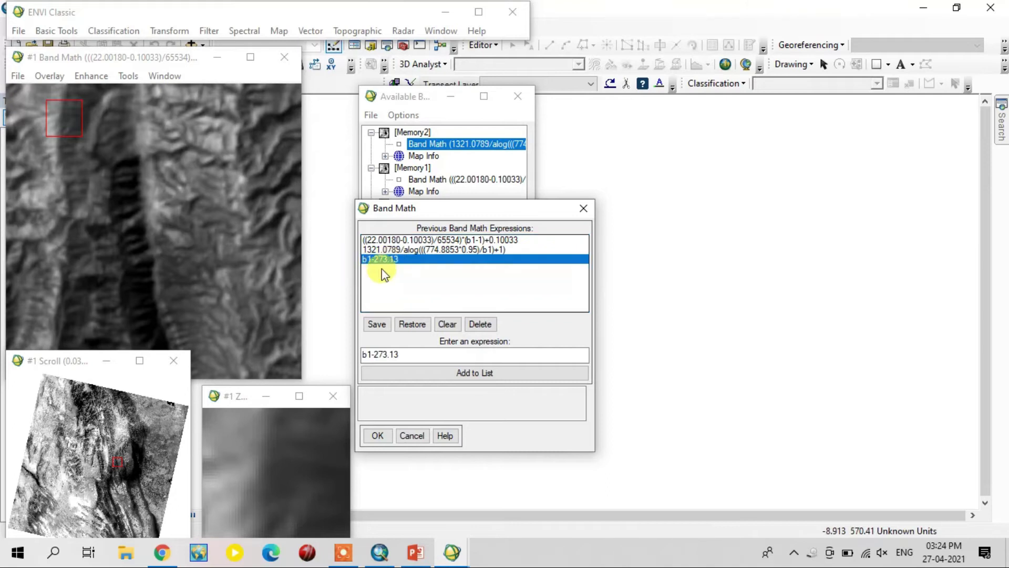
left_click(383, 435)
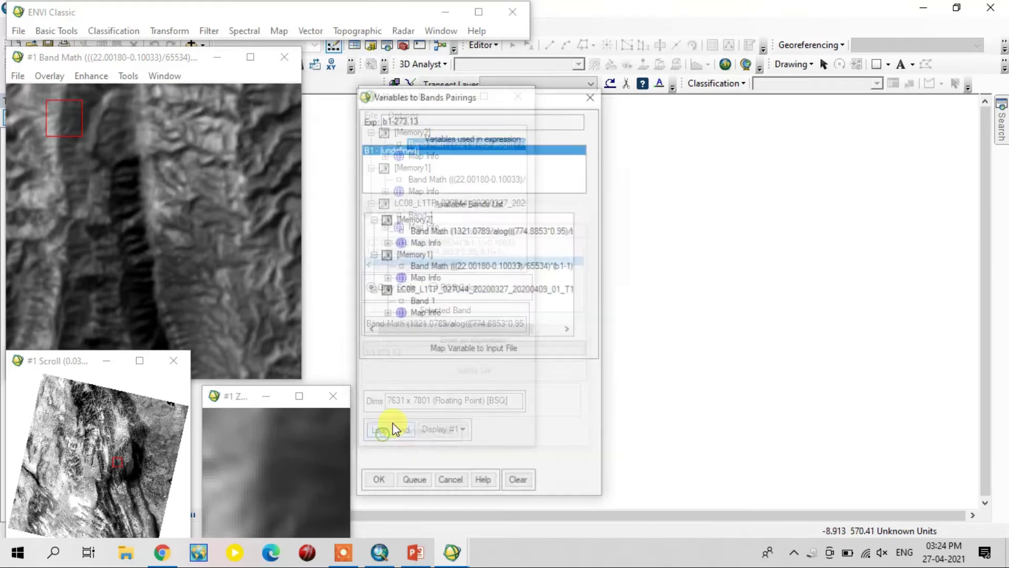
left_click(445, 231)
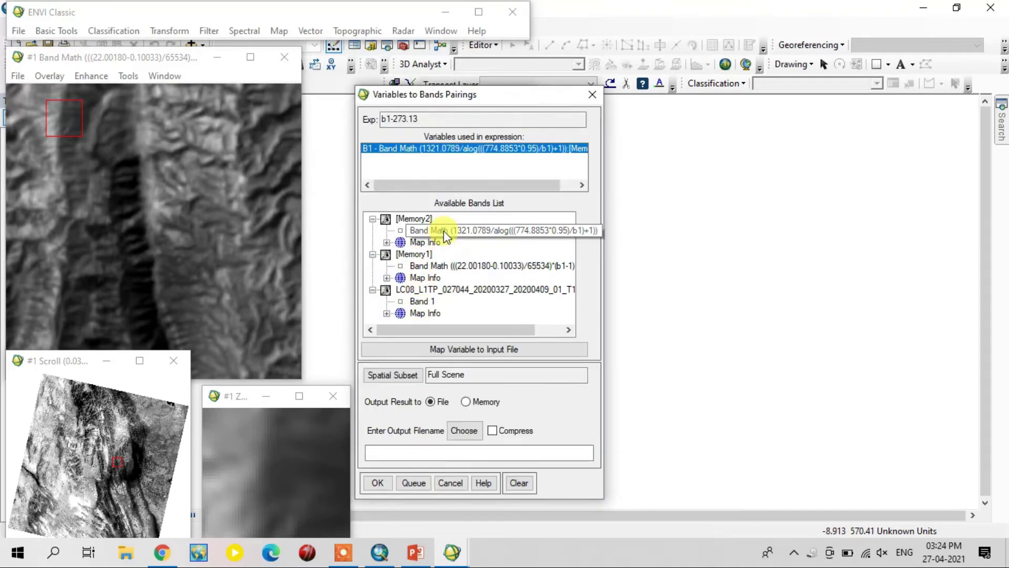
left_click(466, 402)
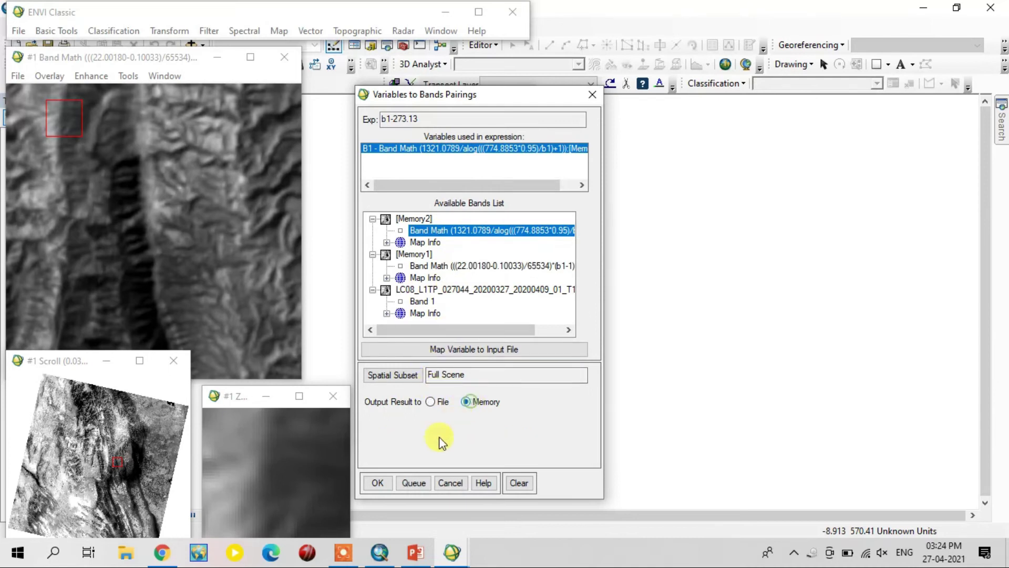
left_click(378, 483)
left_click(478, 223)
left_click(376, 299)
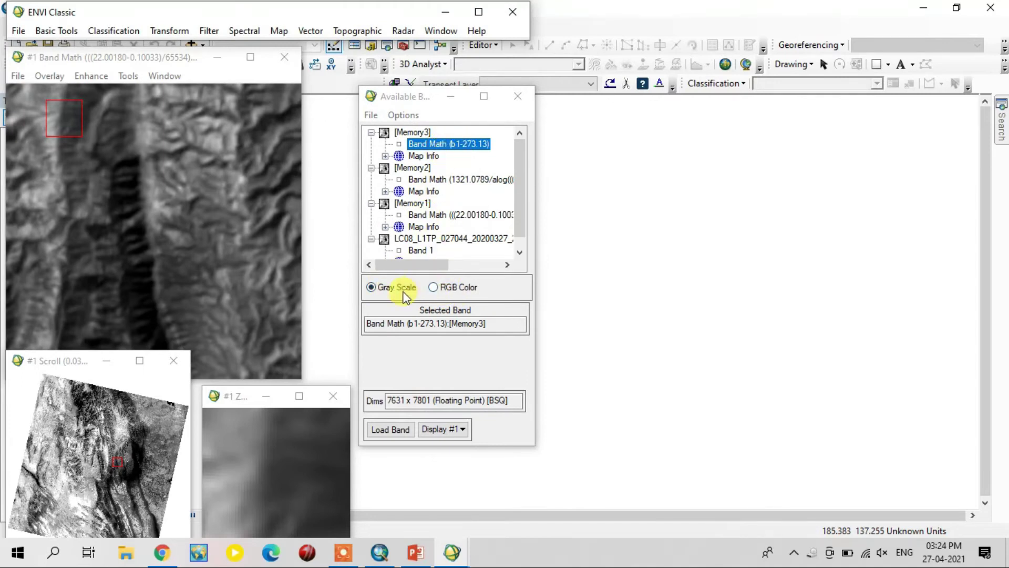
Load the Memory3 Celsius band into a new Display #2.
left_click(438, 430)
left_click(432, 447)
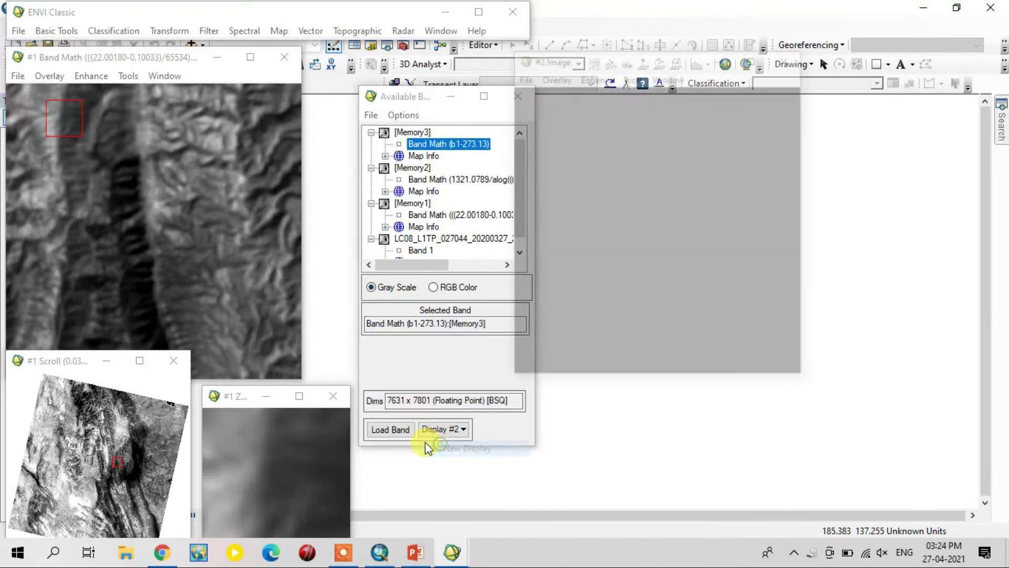
left_click(406, 428)
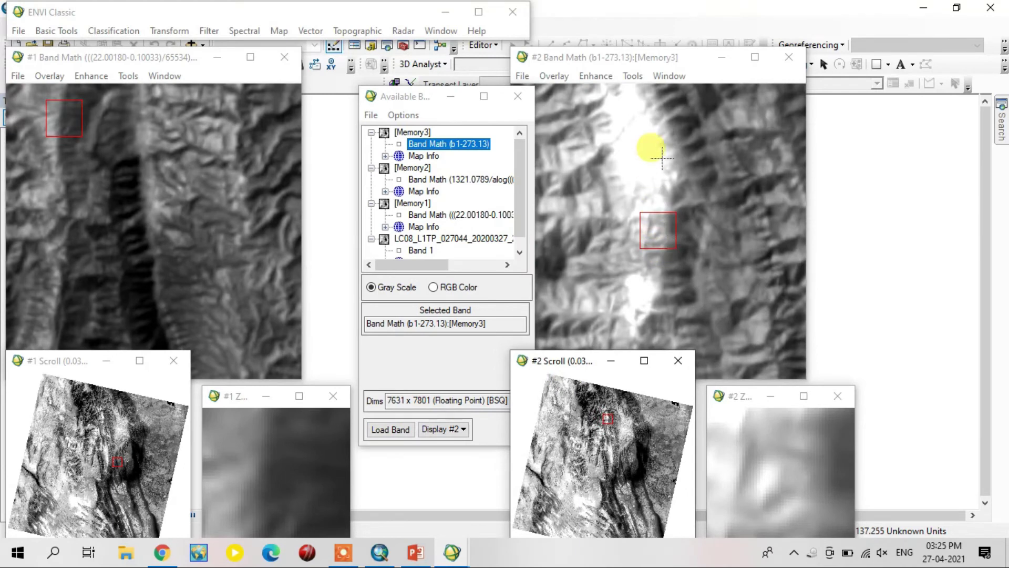
Open the Cursor Location/Value readout and move it over Display #1.
right_click(667, 145)
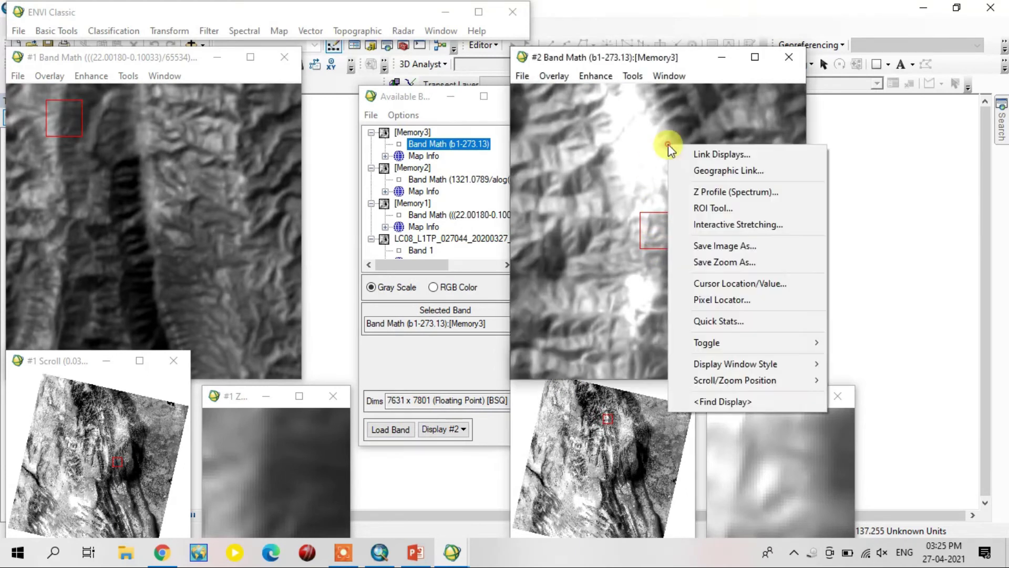
left_click(744, 290)
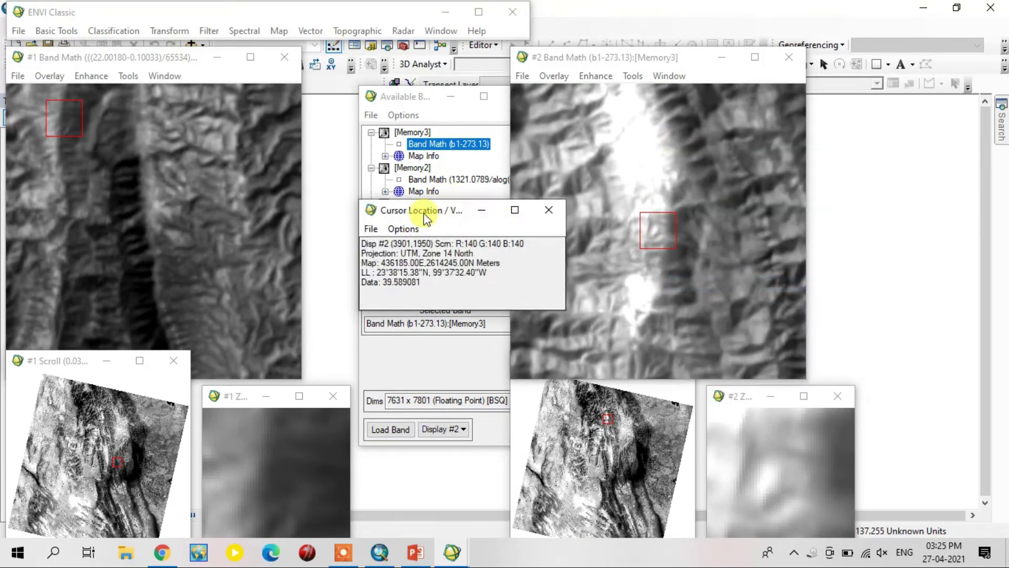
left_click_drag(425, 215, 272, 182)
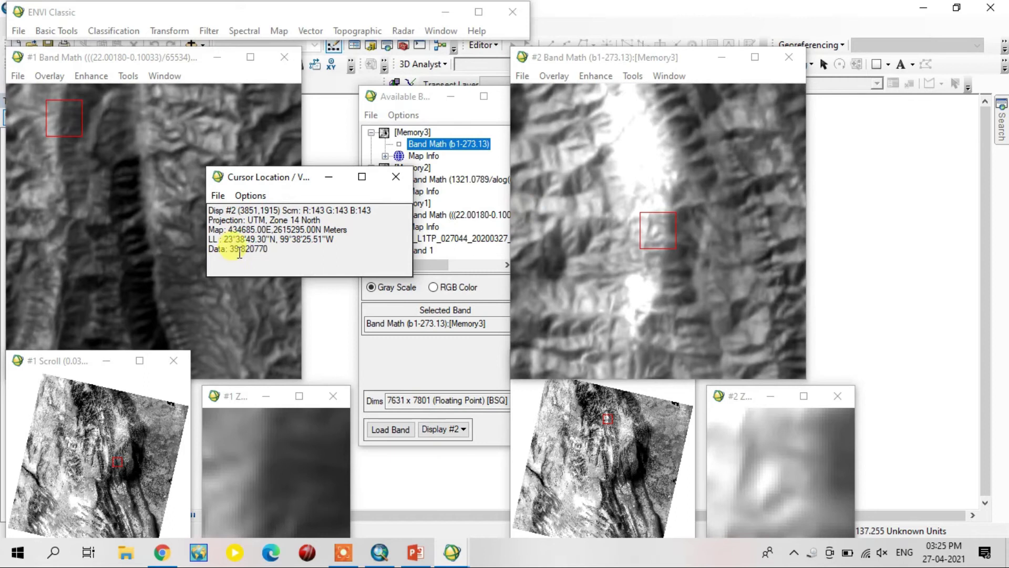
left_click_drag(232, 249, 257, 252)
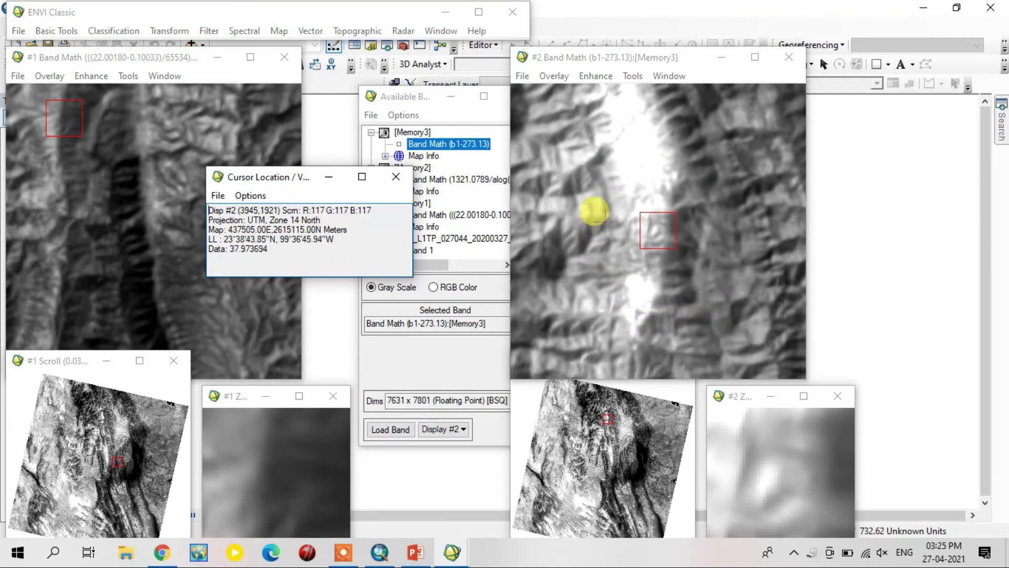
Export the Memory3 band as TIFF/GeoTIFF.
left_click(19, 31)
mouse_move(72, 201)
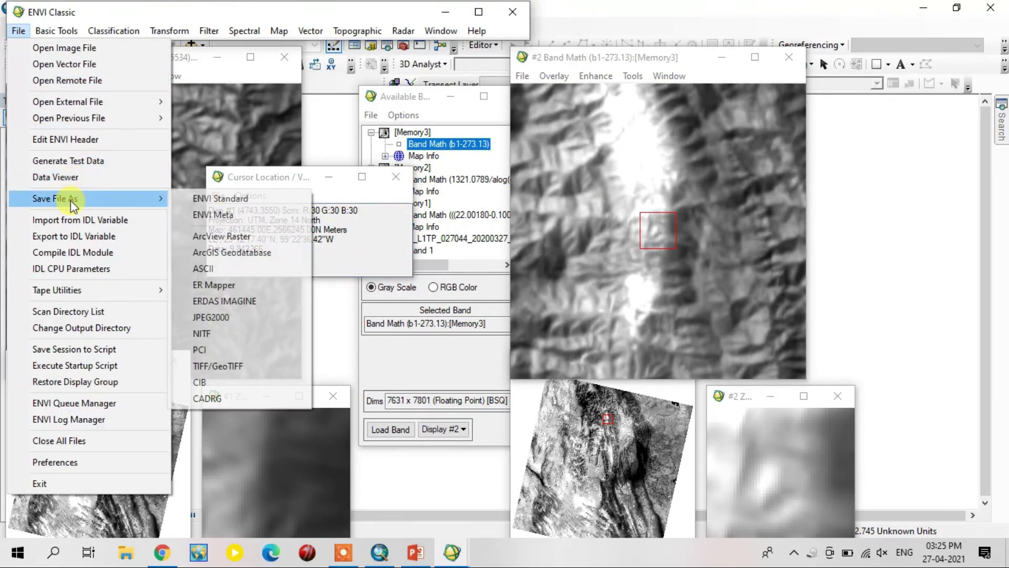
left_click(236, 365)
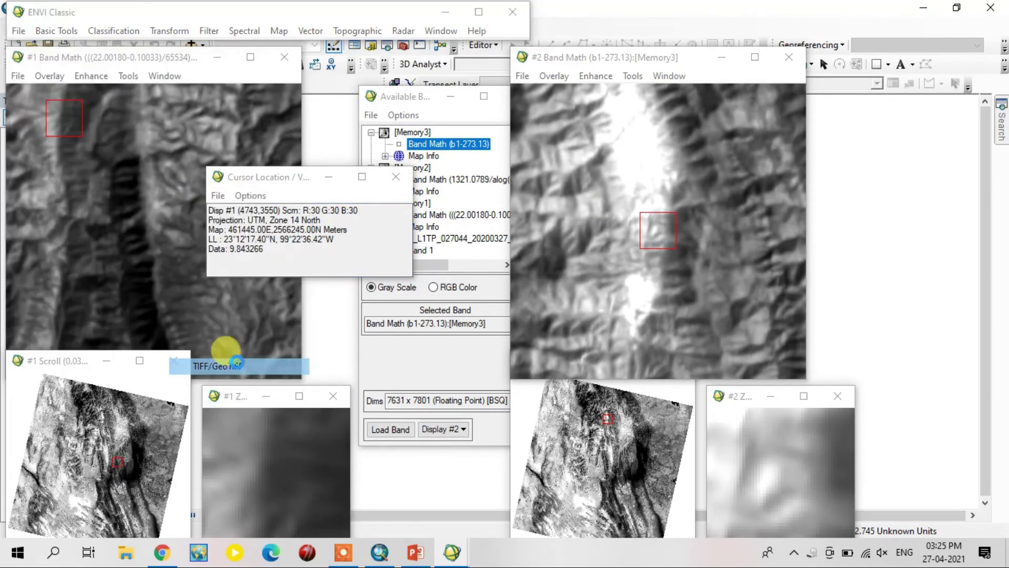
left_click(210, 132)
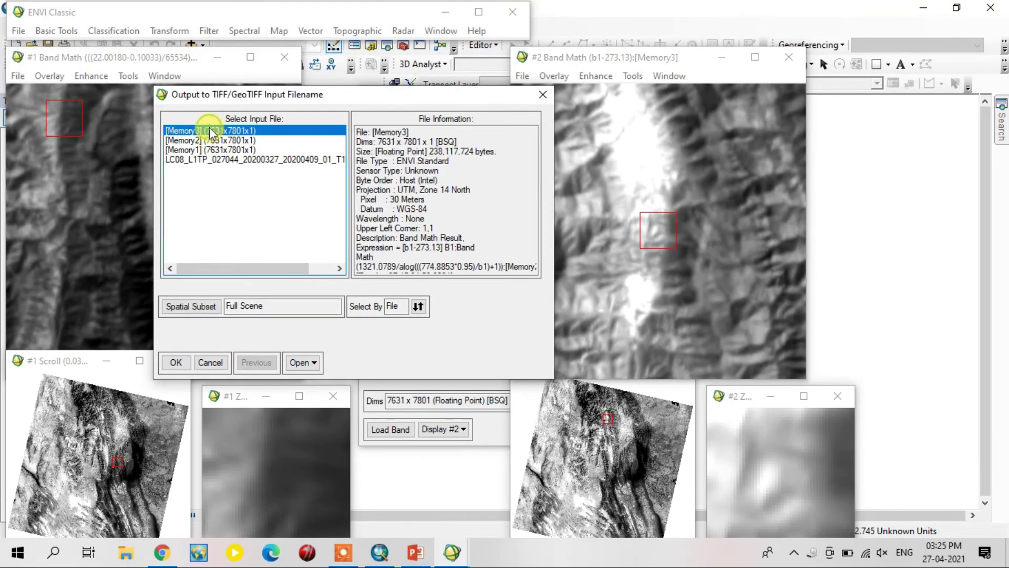
left_click(182, 361)
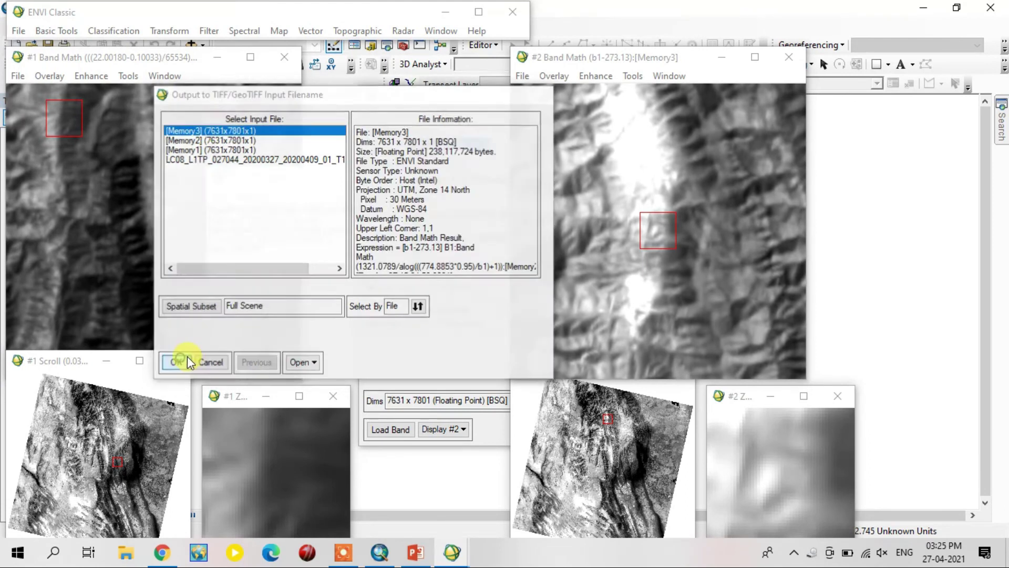
Set the output folder to E:\Analysis.
left_click(473, 235)
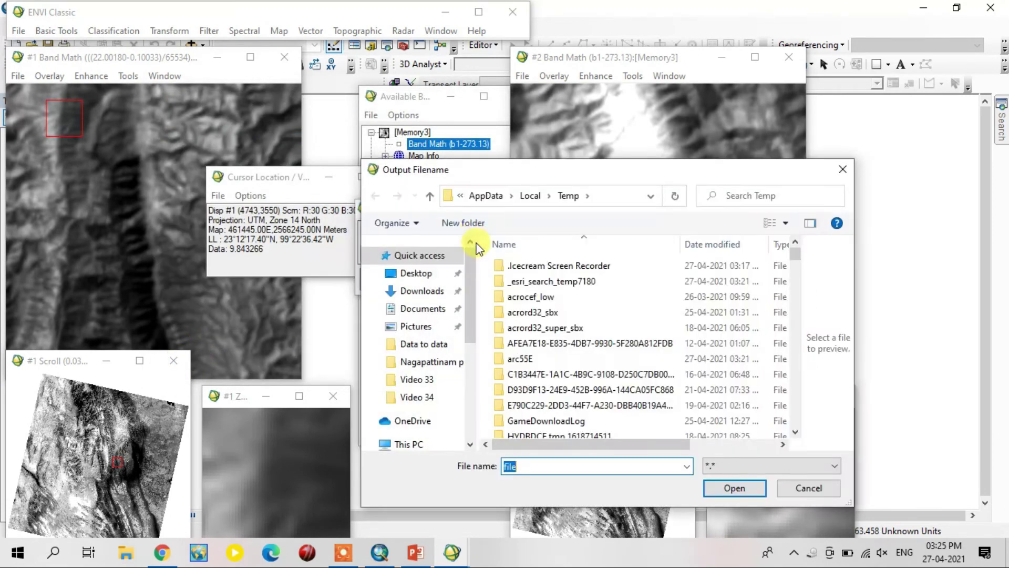
scroll(419, 431, "down", 2)
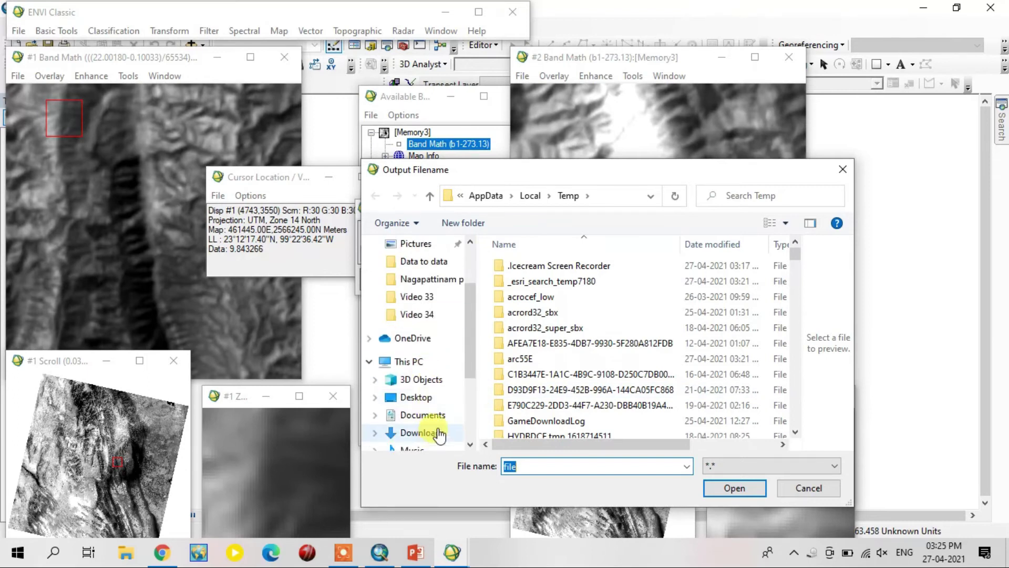
left_click(420, 362)
scroll(569, 355, "down", 5)
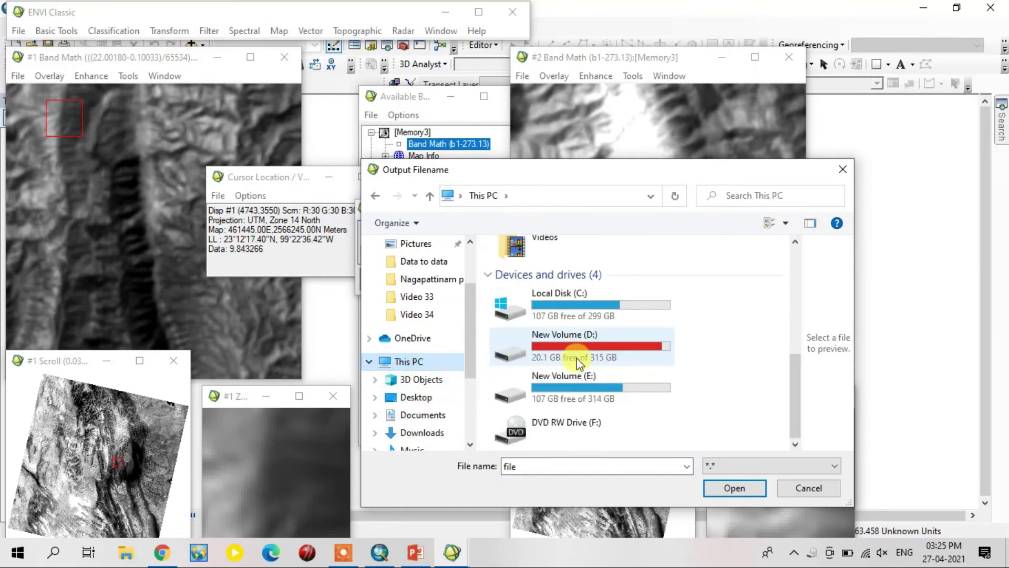
double_click(577, 393)
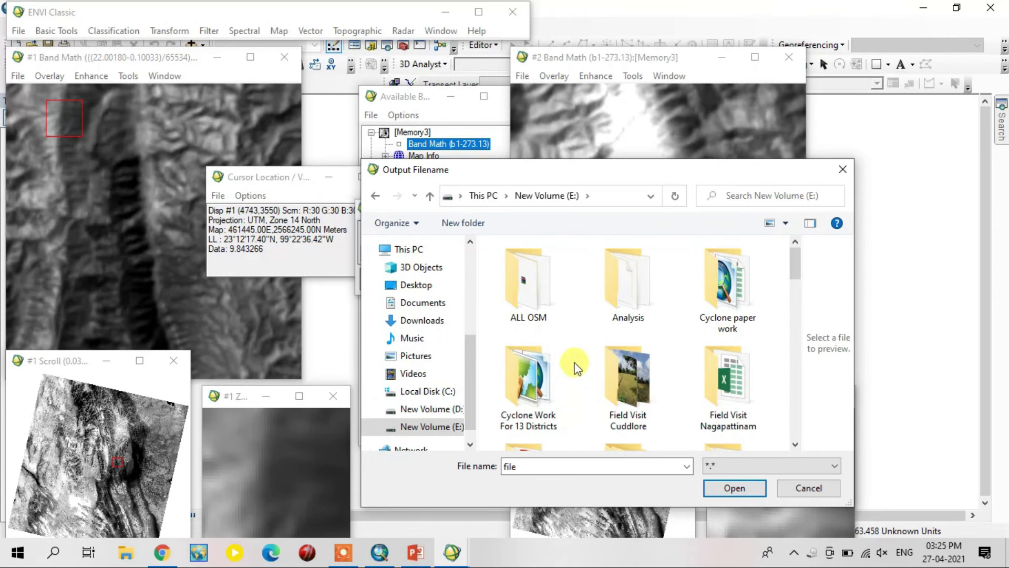
double_click(626, 301)
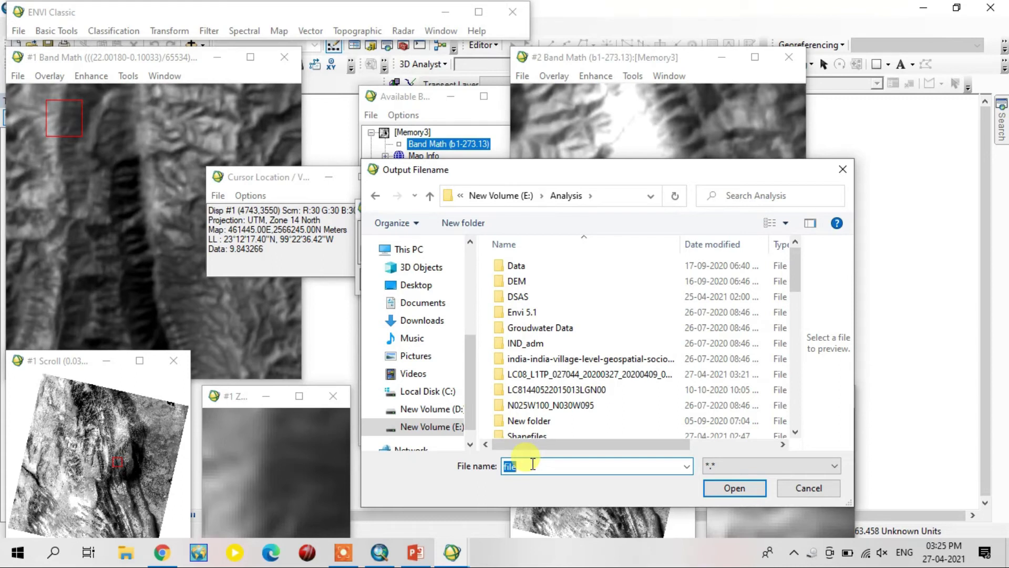
Name the file LST, write the GeoTIFF, and end the ENVI Classic session.
type("T")
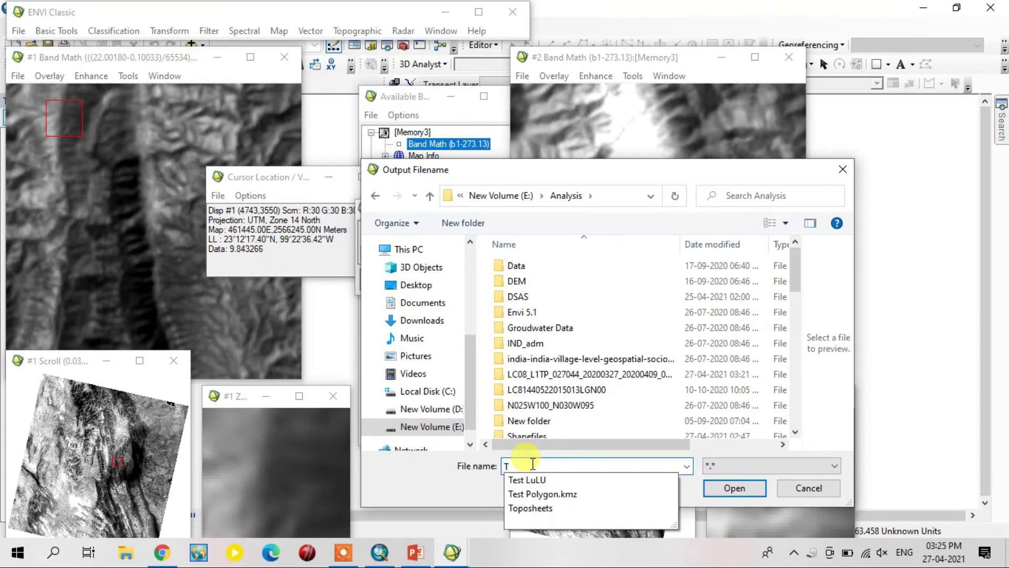
key("BackSpace")
type("LS")
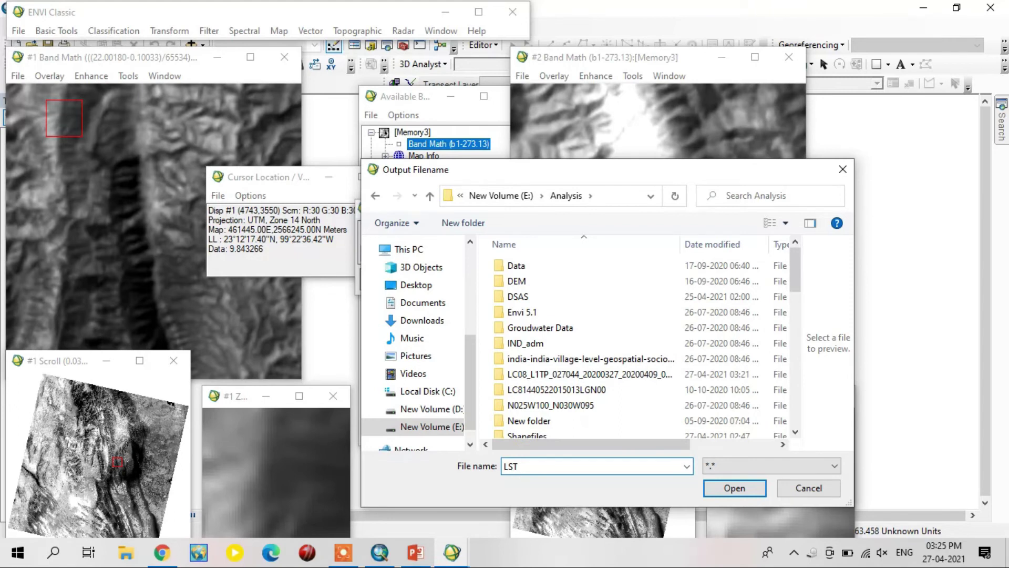
left_click(761, 490)
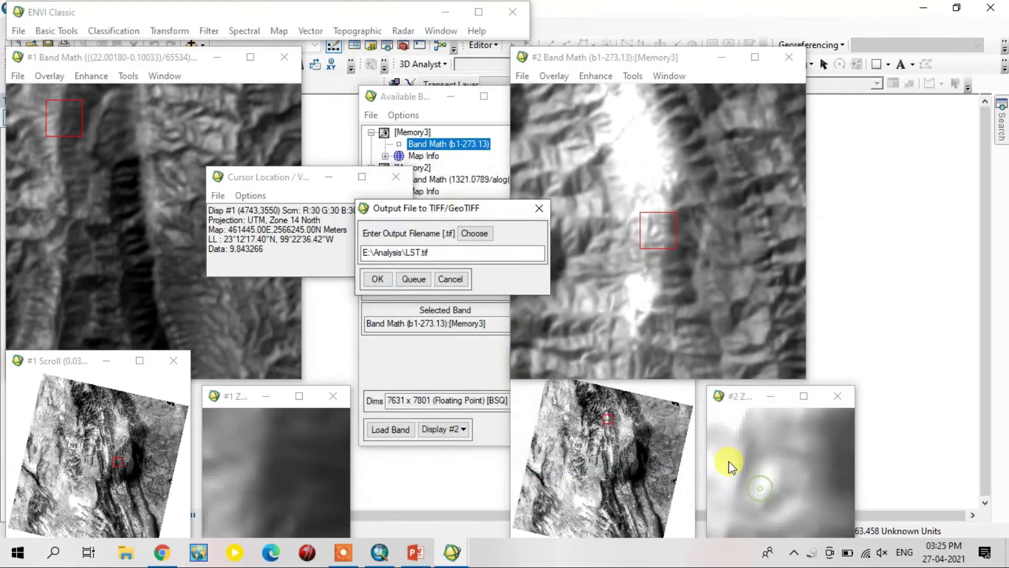
left_click(379, 279)
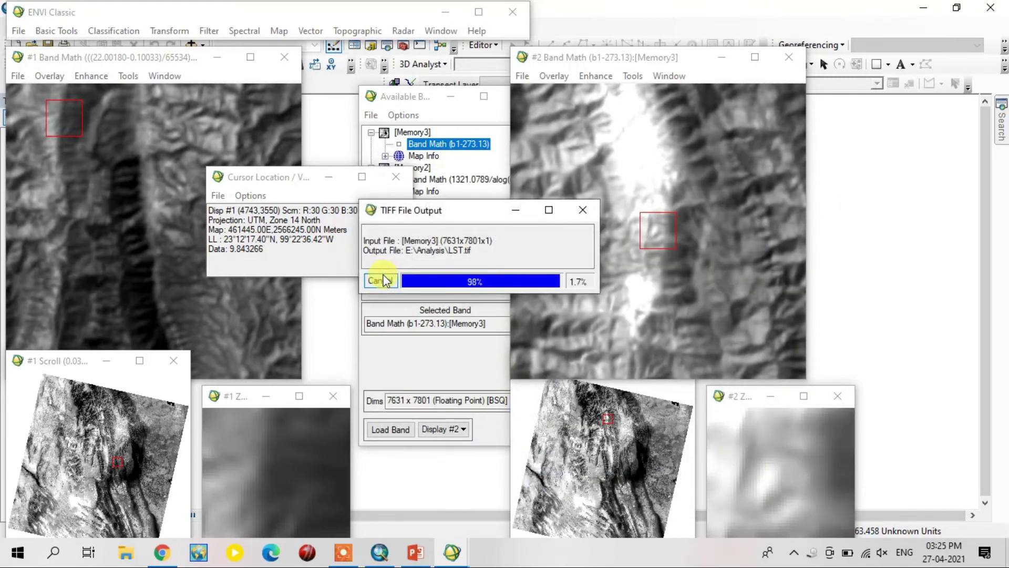
left_click(510, 12)
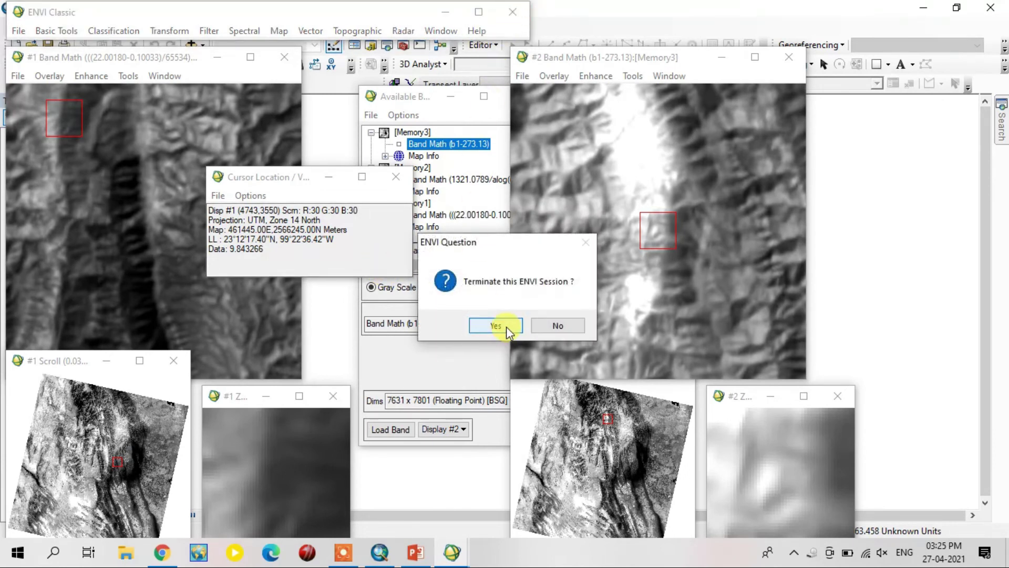
left_click(496, 325)
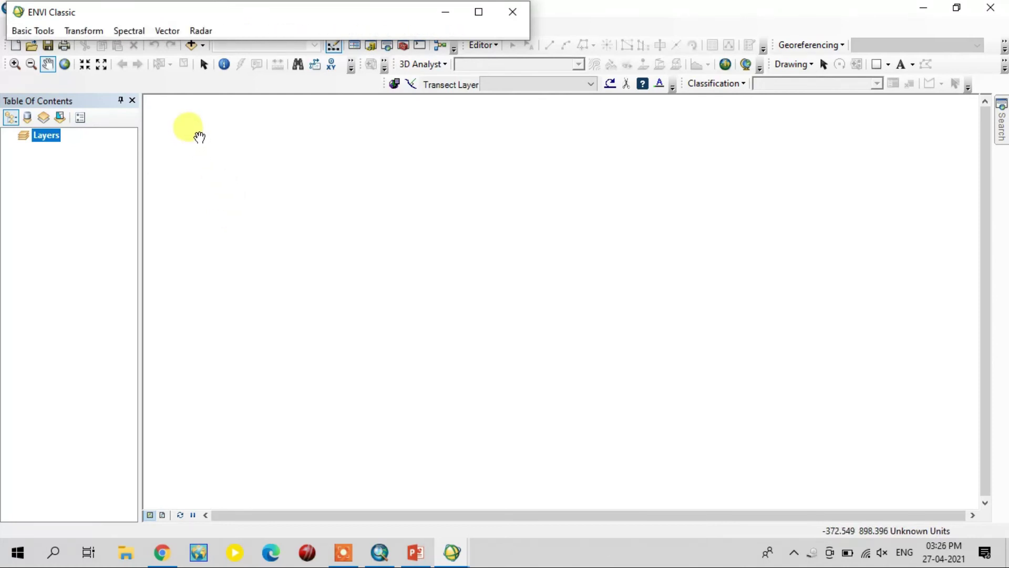
Add E:\Analysis\LST.tif to the ArcMap map.
left_click(191, 45)
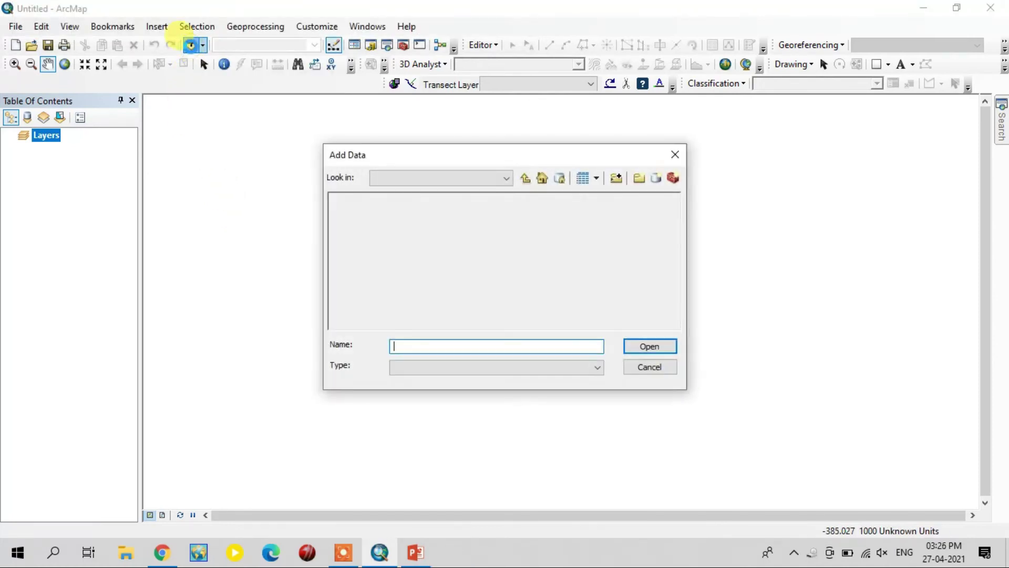
left_click(524, 179)
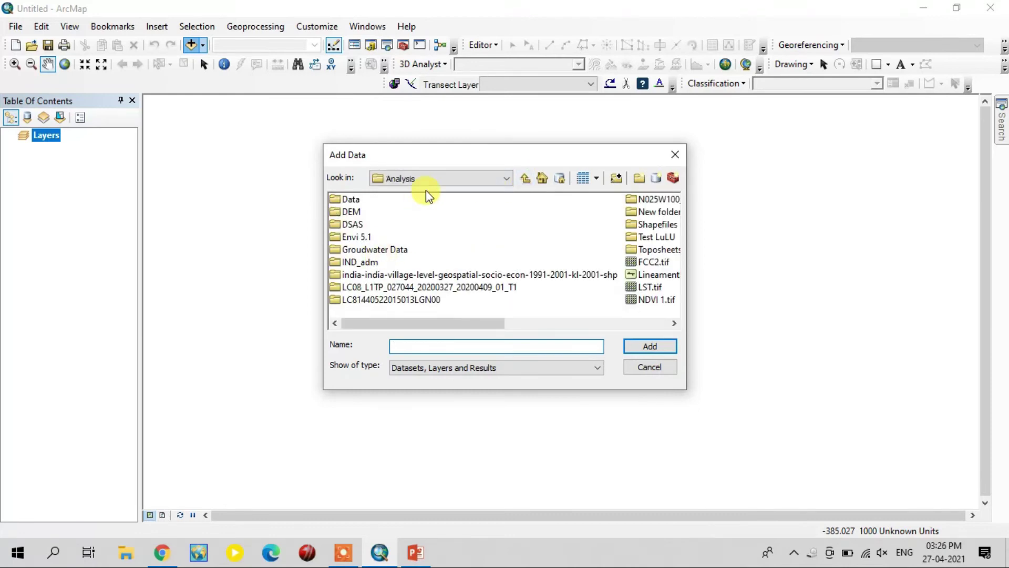
scroll(473, 247, "down", 2)
left_click(354, 287)
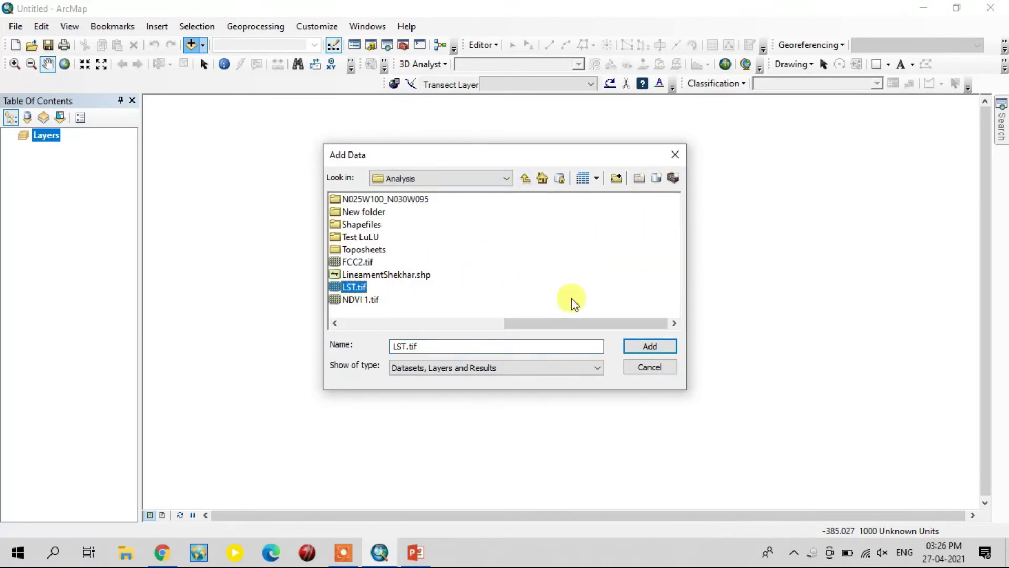
left_click(650, 344)
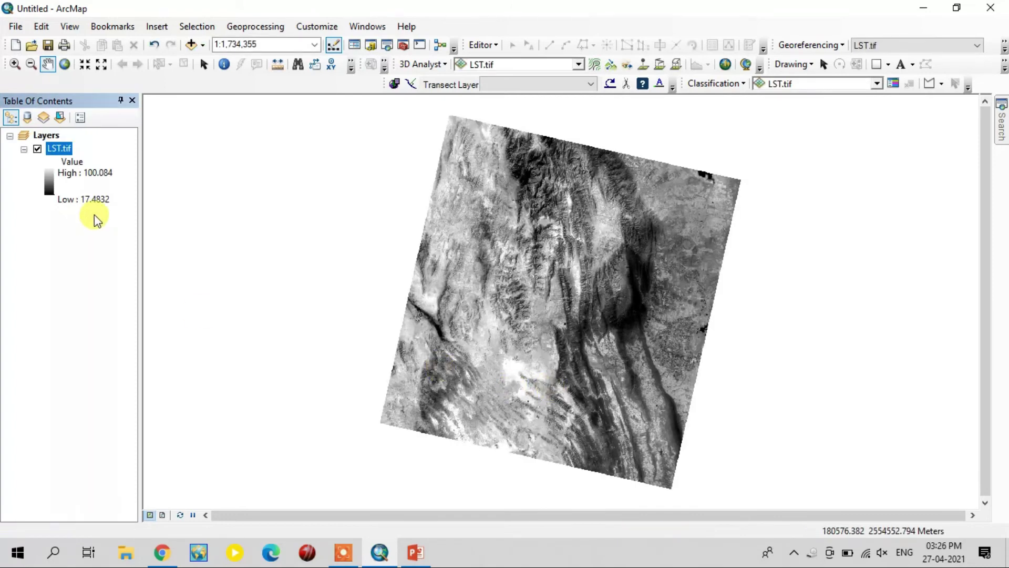
Pan the LST raster left and zoom in on it.
left_click_drag(615, 319, 513, 314)
scroll(473, 258, "up", 1)
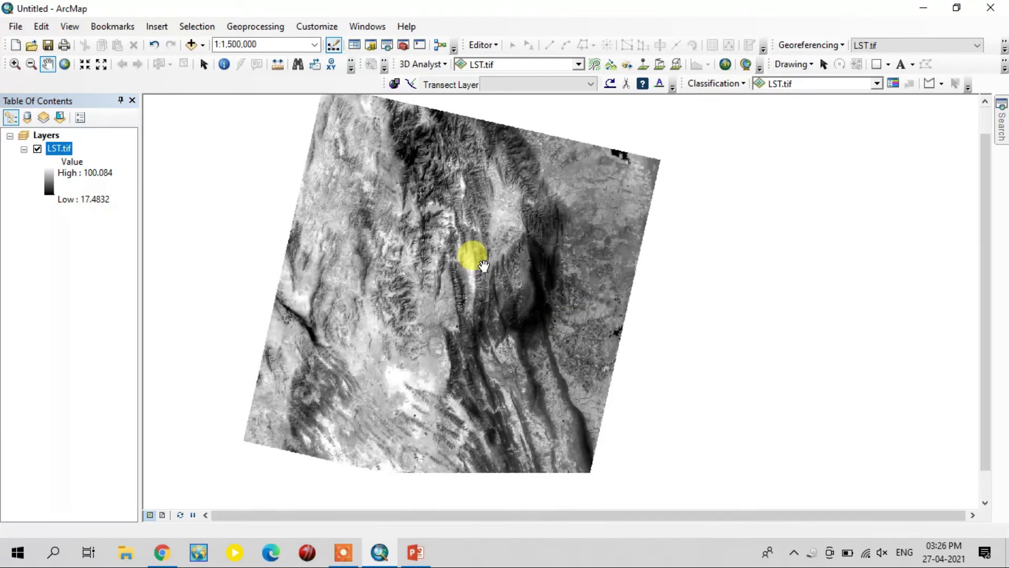
scroll(483, 265, "up", 1)
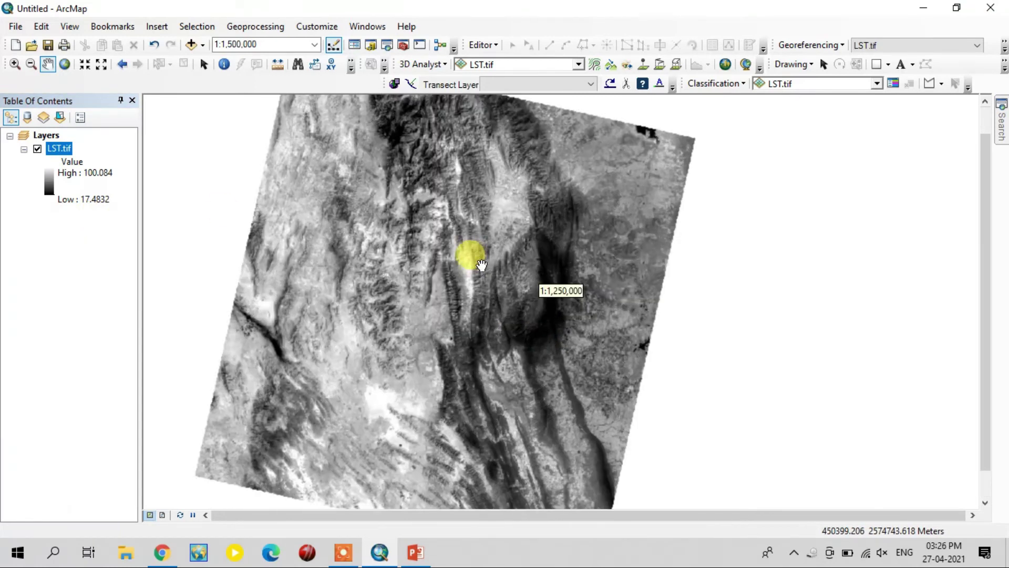
Symbolize LST.tif as Classified with five Natural Breaks classes (17.1077–100.0843) and a rainbow ramp.
right_click(63, 140)
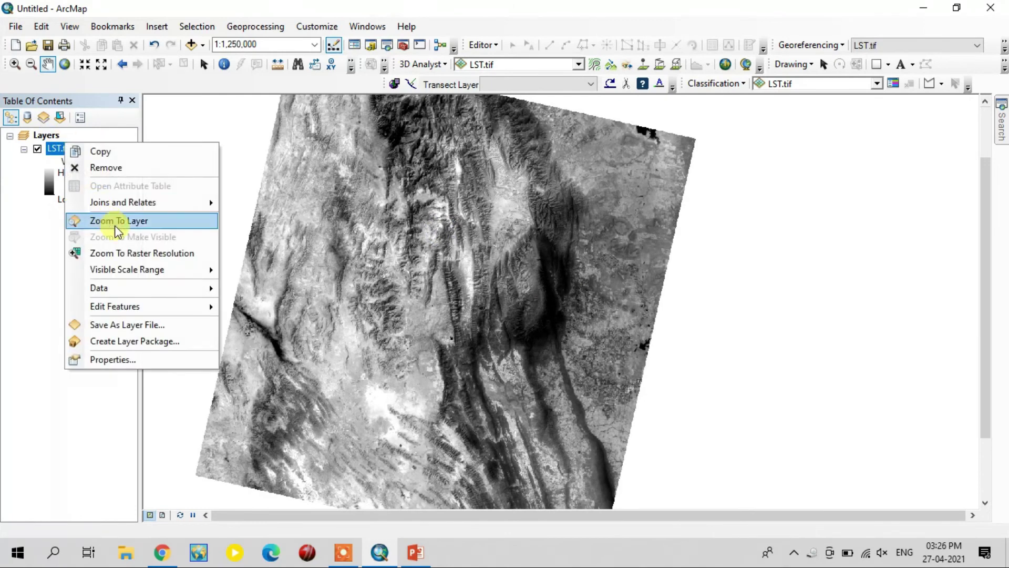
left_click(162, 360)
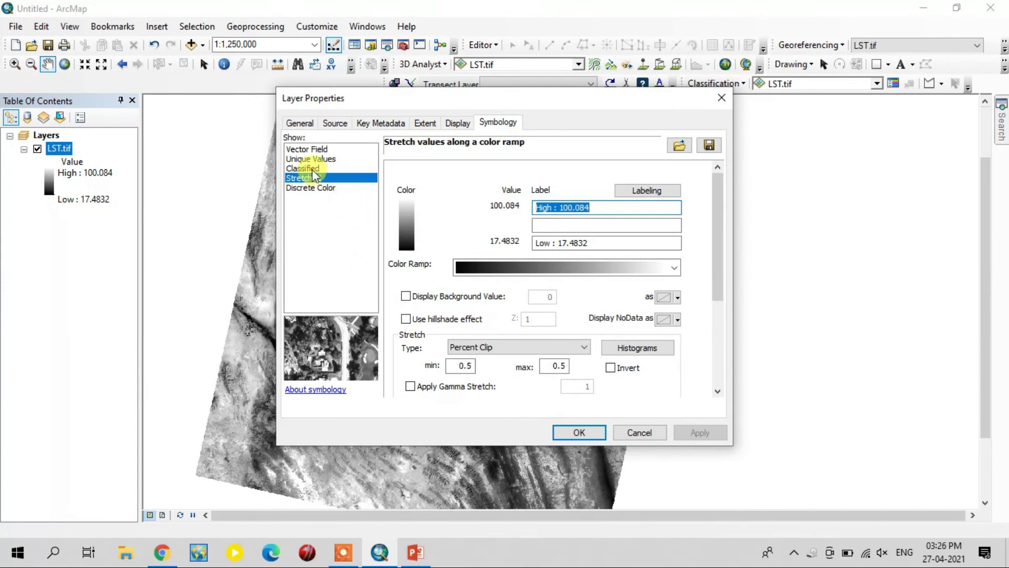
left_click(311, 168)
left_click(561, 330)
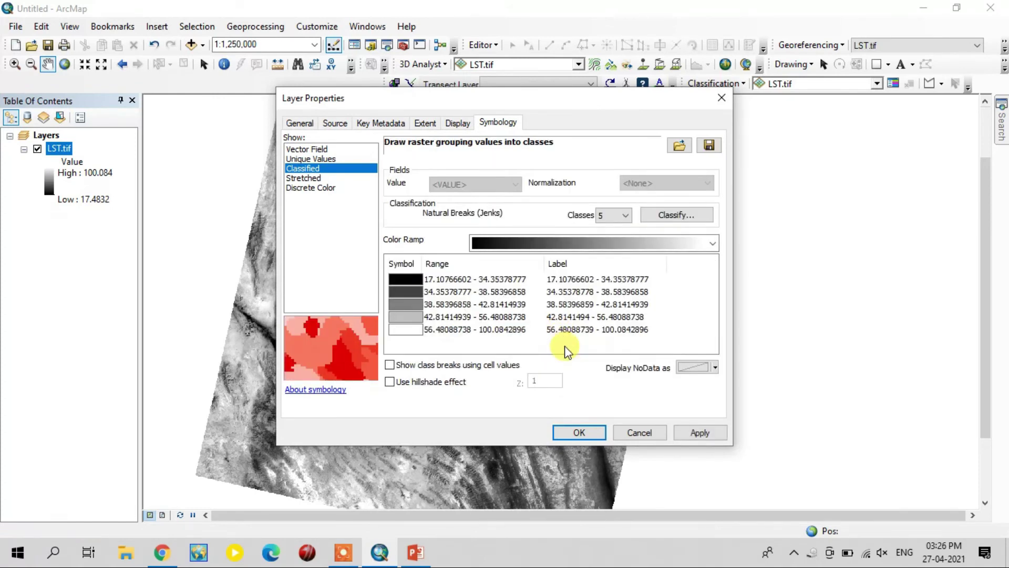
left_click(586, 244)
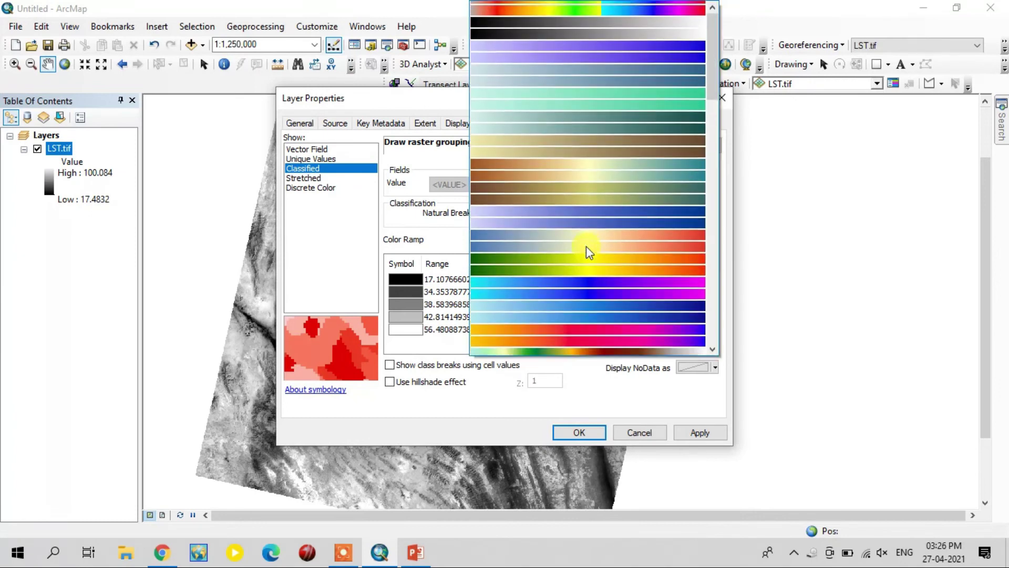
scroll(586, 246, "up", 1)
left_click(635, 8)
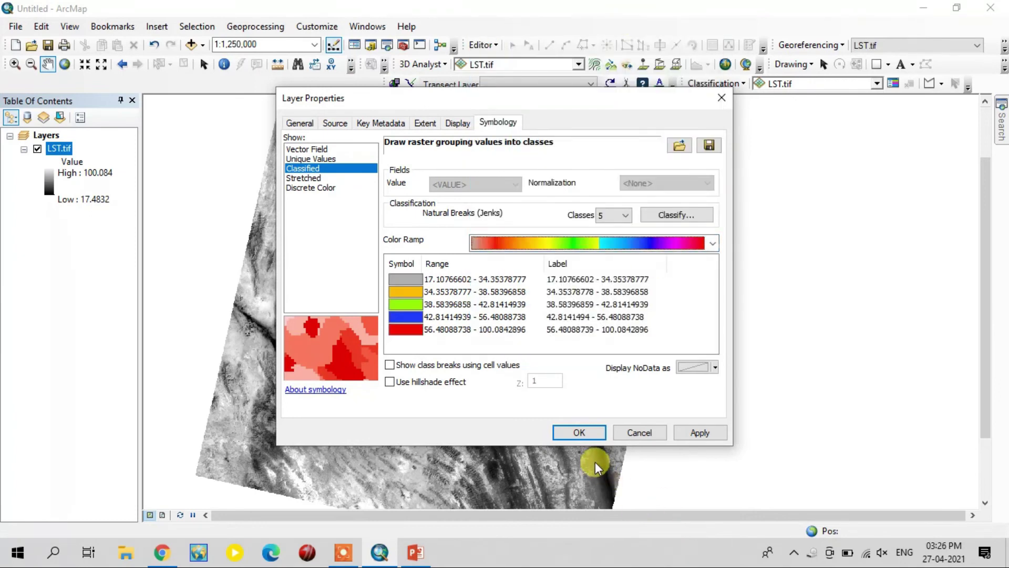
left_click(582, 437)
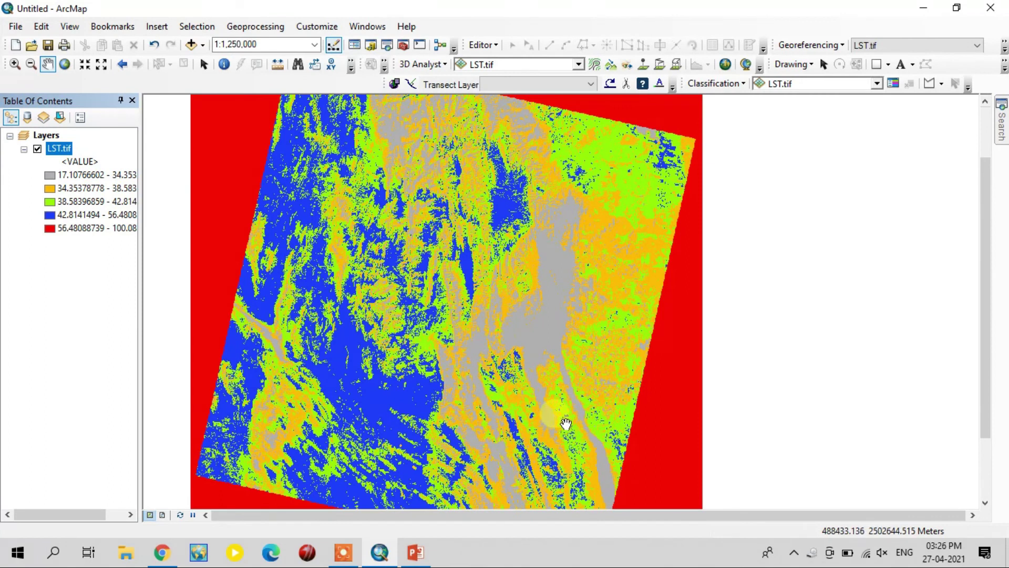
scroll(588, 363, "up", 1)
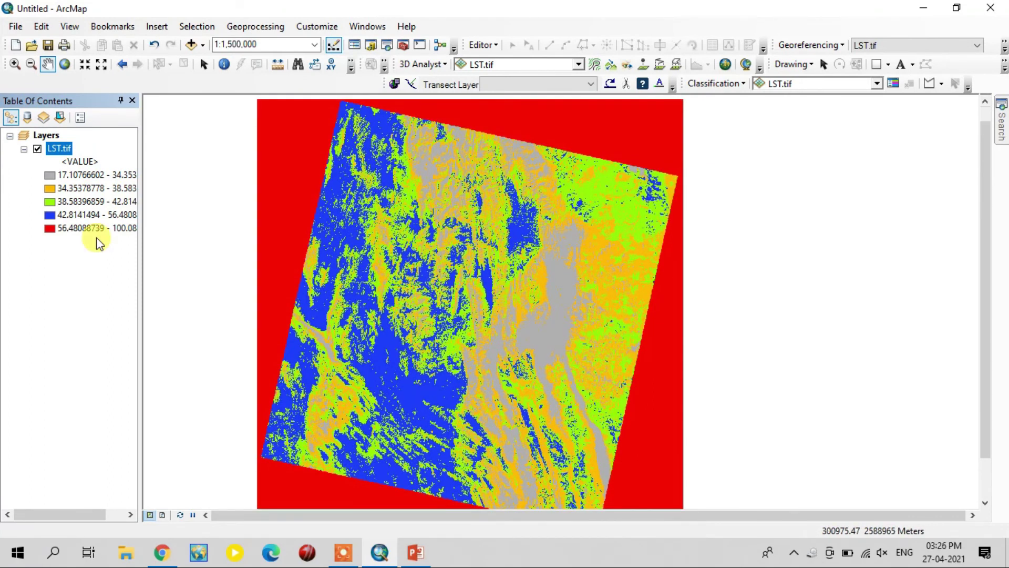
Switch the LST.tif layer's symbology to Stretched in Layer Properties.
right_click(63, 149)
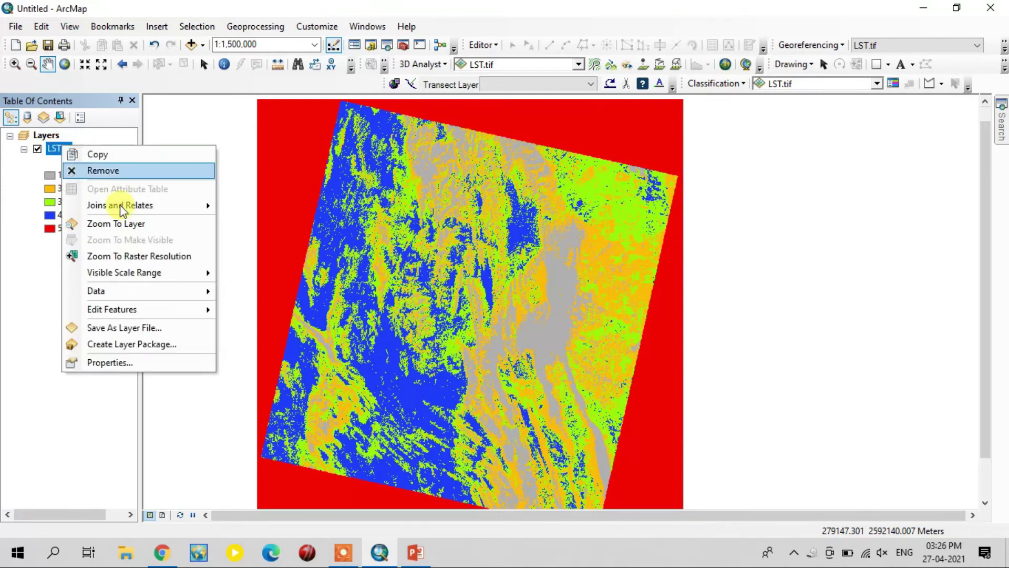
left_click(179, 361)
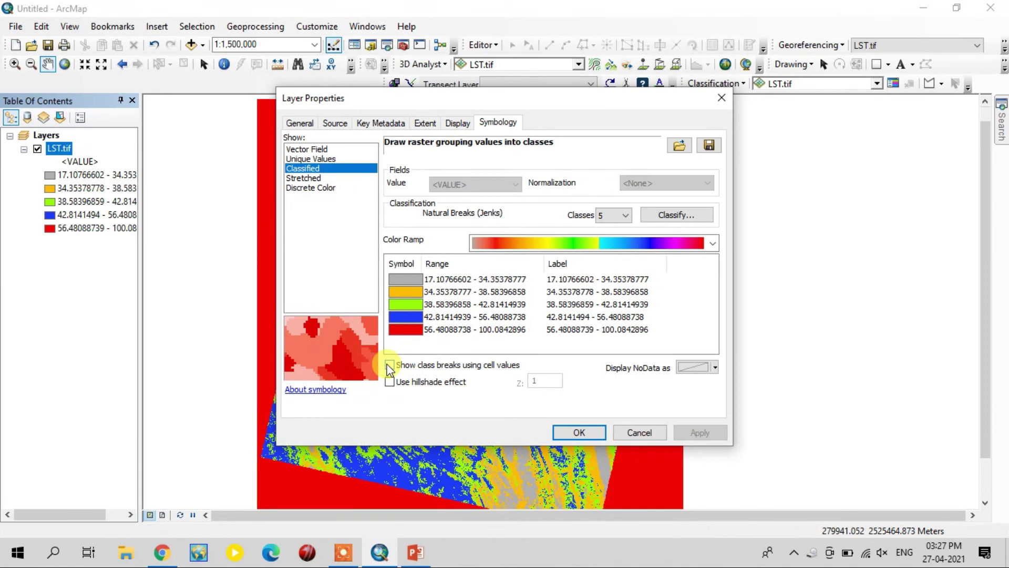
left_click(455, 124)
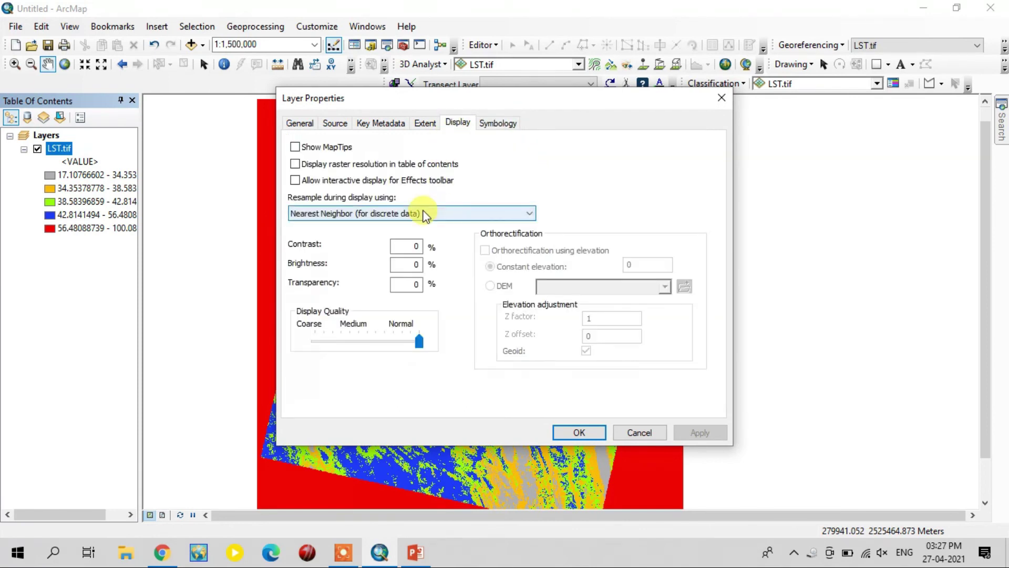
left_click(514, 123)
left_click(326, 178)
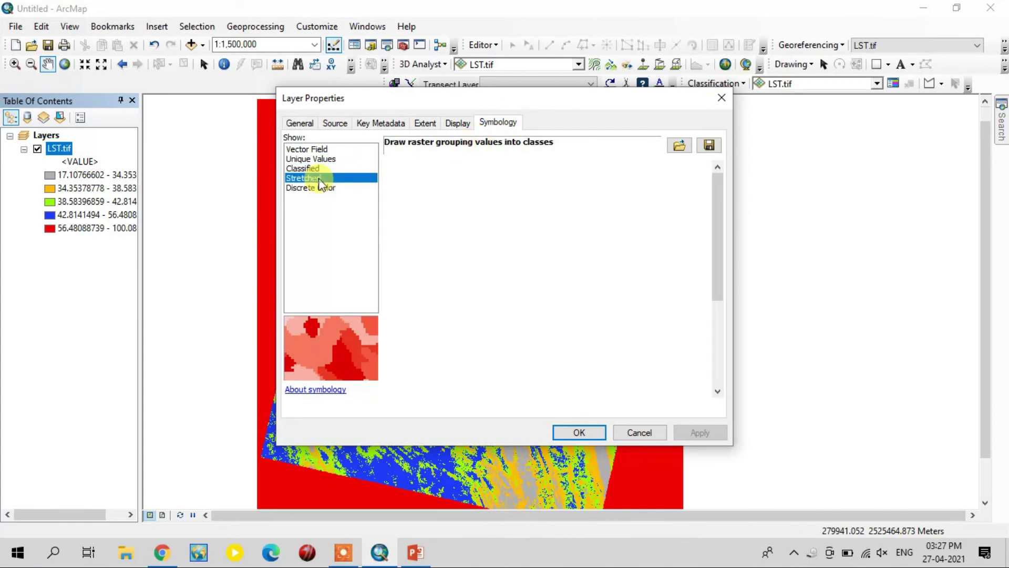
Display background value 0 and apply the rainbow colour ramp stretch (17.4832 to 100.084).
left_click(406, 296)
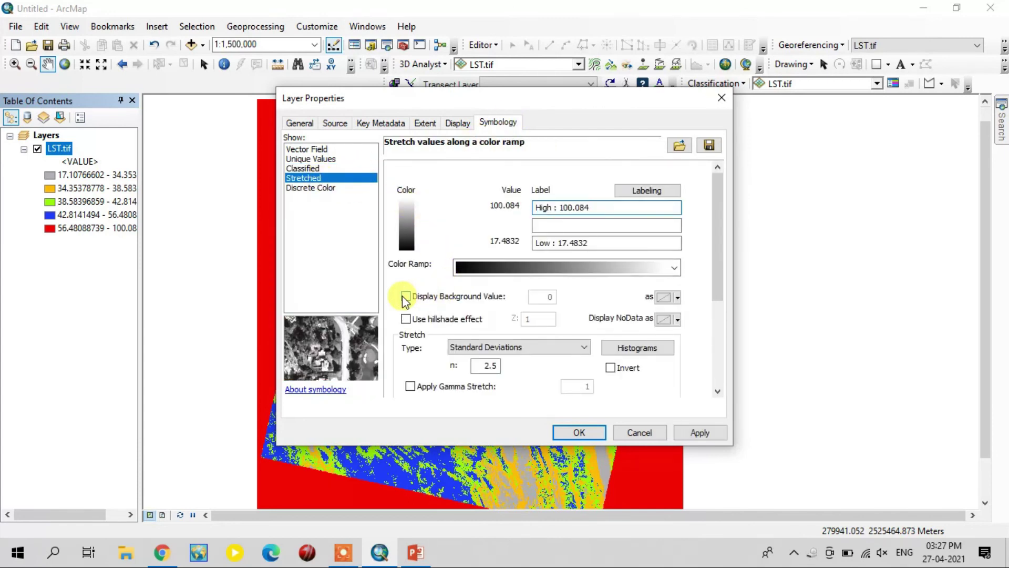
left_click(532, 274)
scroll(534, 246, "up", 1)
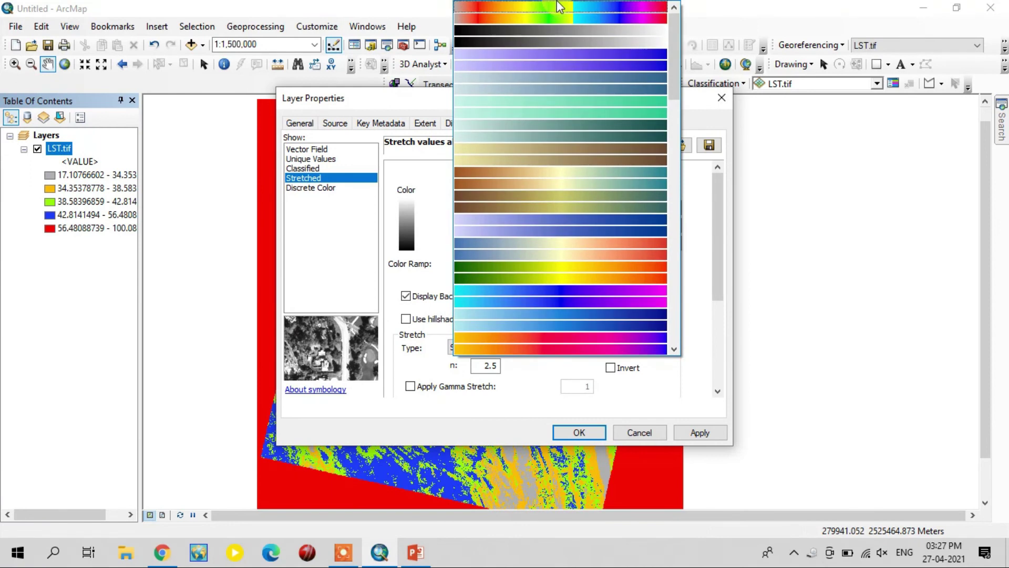
left_click(549, 11)
left_click(699, 432)
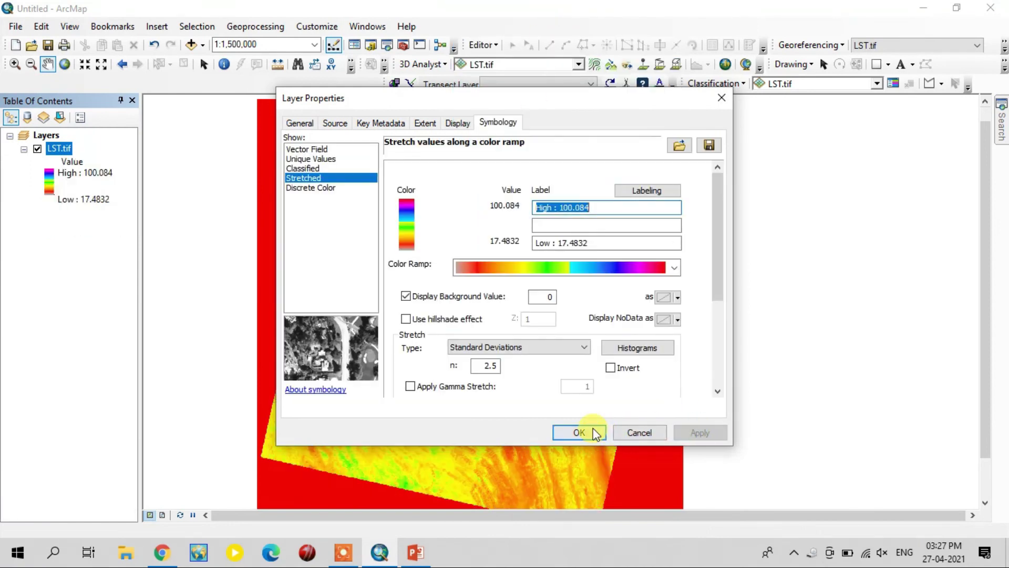
left_click(578, 432)
Zoom and pan the map to inspect the rainbow-stretched LST raster.
scroll(545, 334, "up", 2)
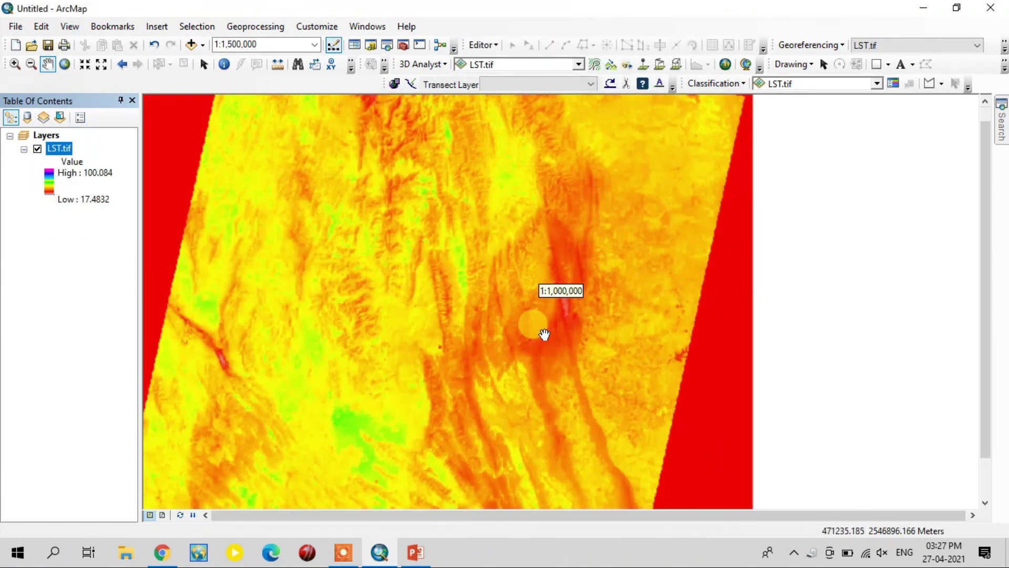
scroll(534, 244, "up", 1)
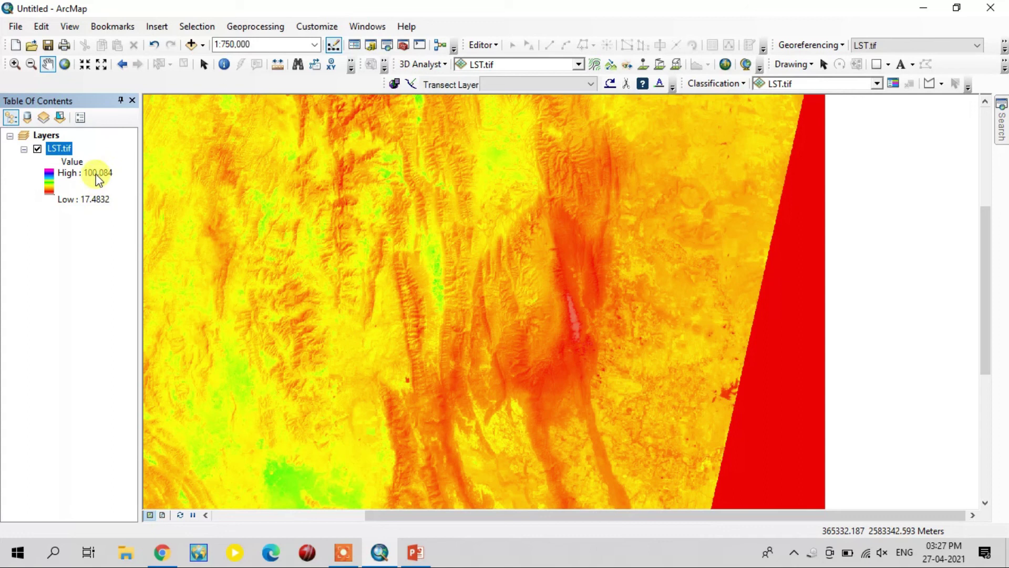
left_click(798, 345)
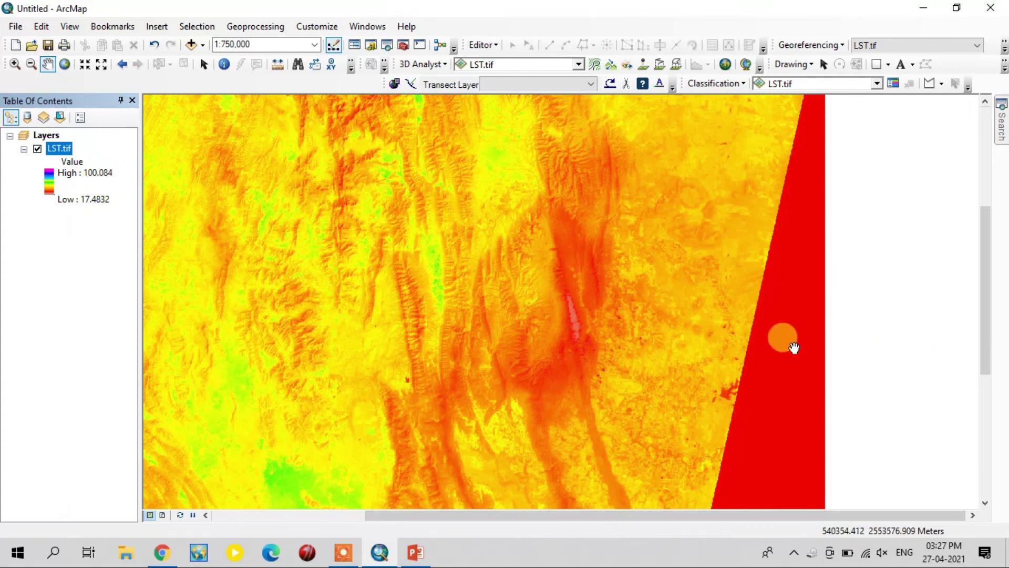
scroll(788, 326, "down", 2)
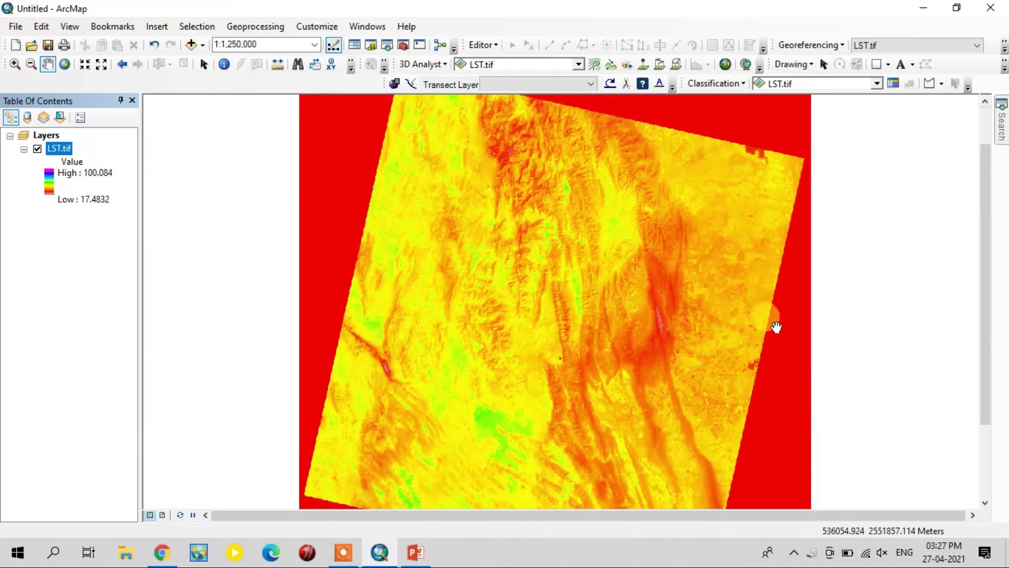
scroll(662, 310, "up", 2)
scroll(490, 294, "down", 1)
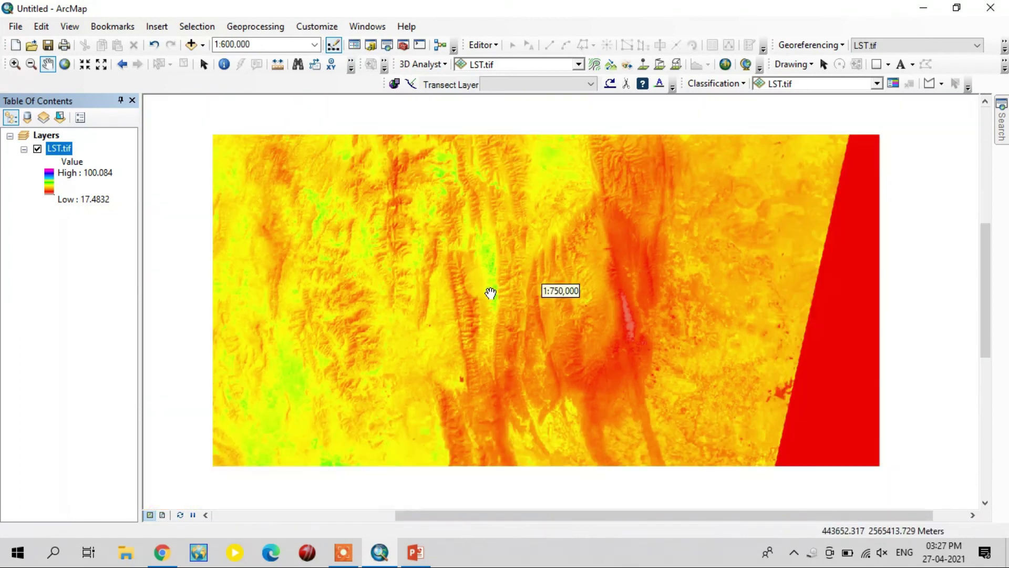
scroll(490, 293, "down", 2)
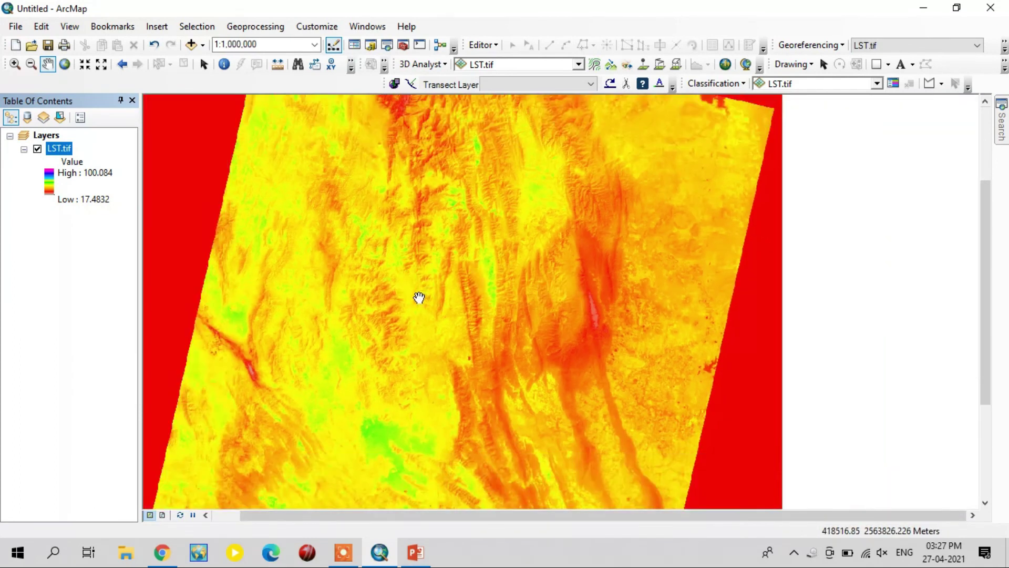
left_click_drag(419, 297, 477, 308)
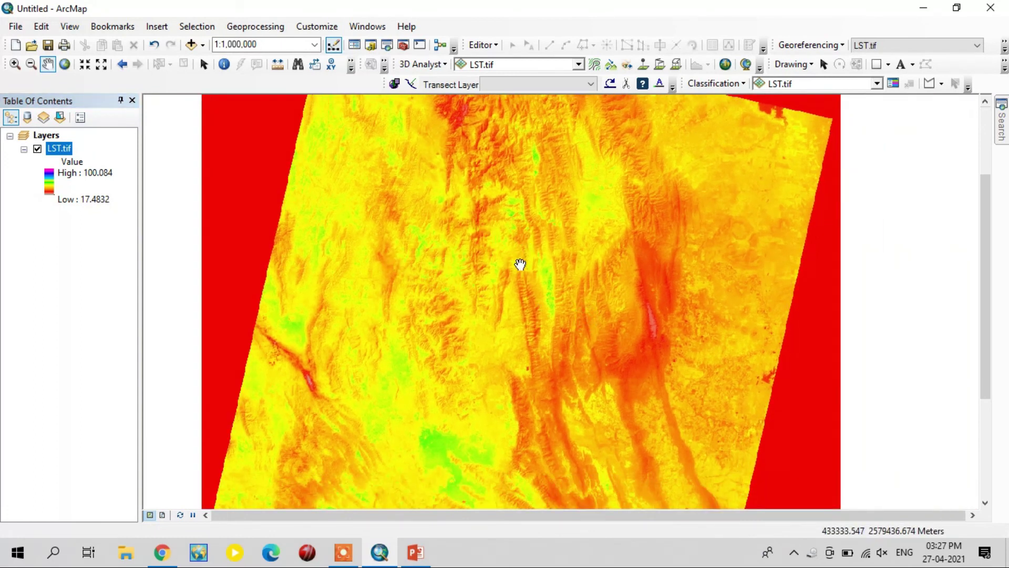
Set LST.tif symbology back to Classified with 10 classes.
right_click(62, 149)
left_click(158, 364)
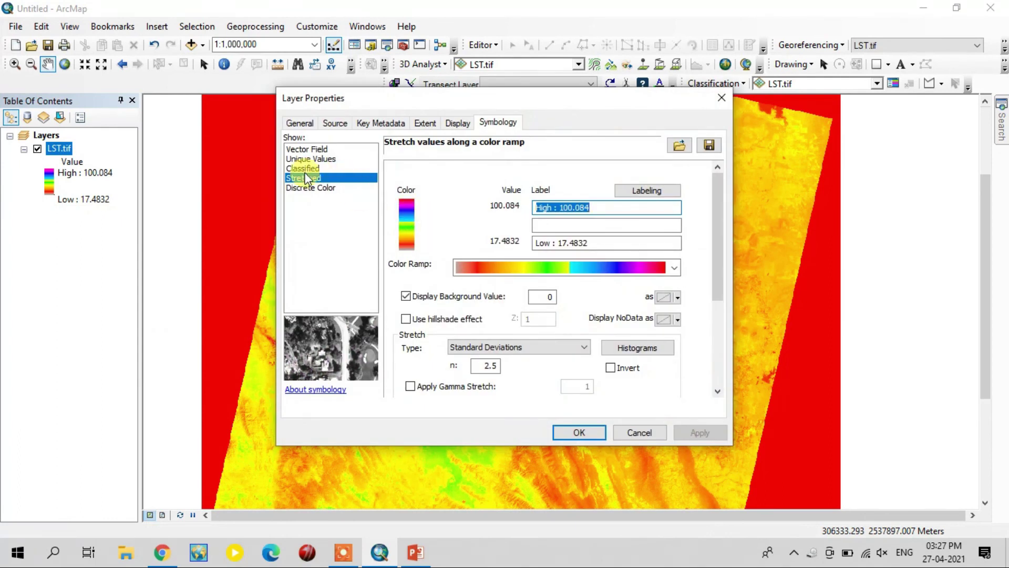
left_click(303, 169)
left_click(621, 216)
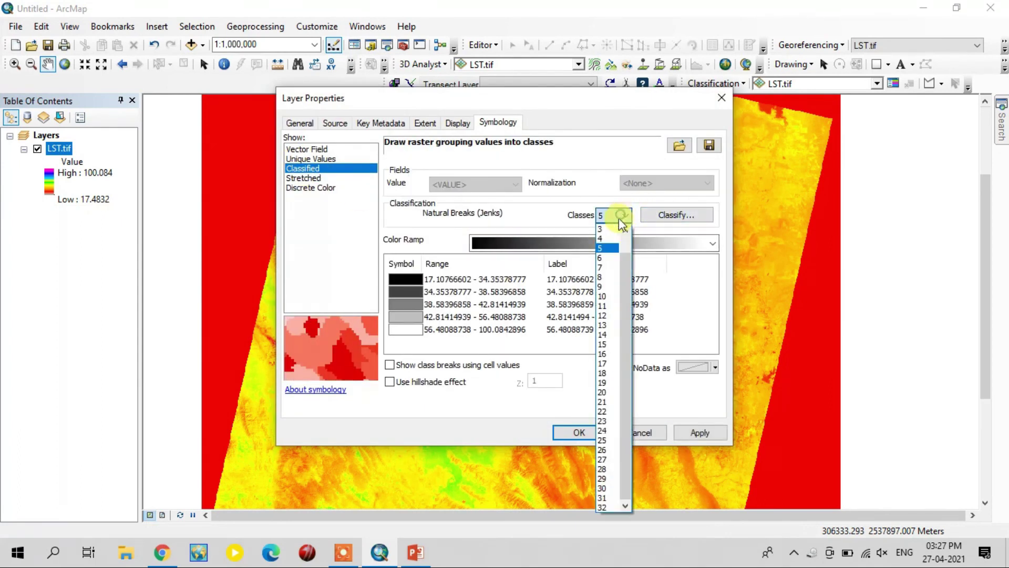
left_click(613, 298)
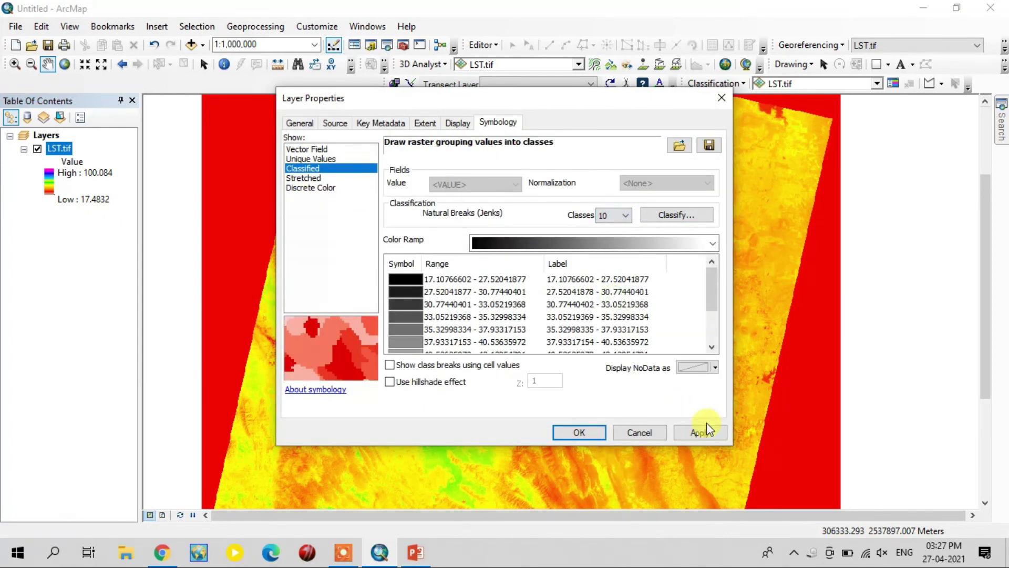
Colour the ten Natural Breaks classes with the rainbow ramp and apply it.
left_click(653, 245)
scroll(610, 299, "up", 2)
left_click(578, 12)
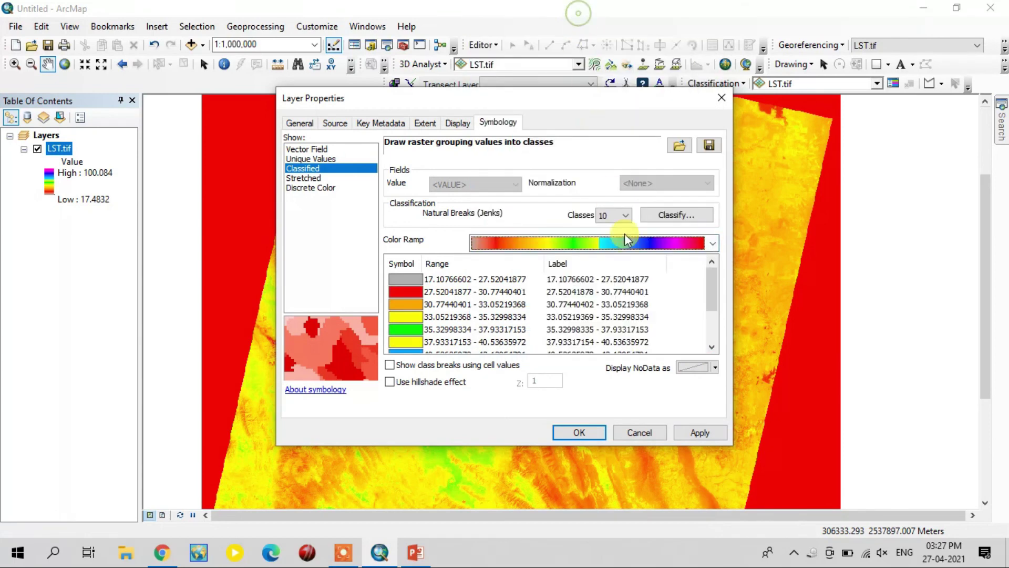
left_click(600, 432)
scroll(645, 384, "up", 1)
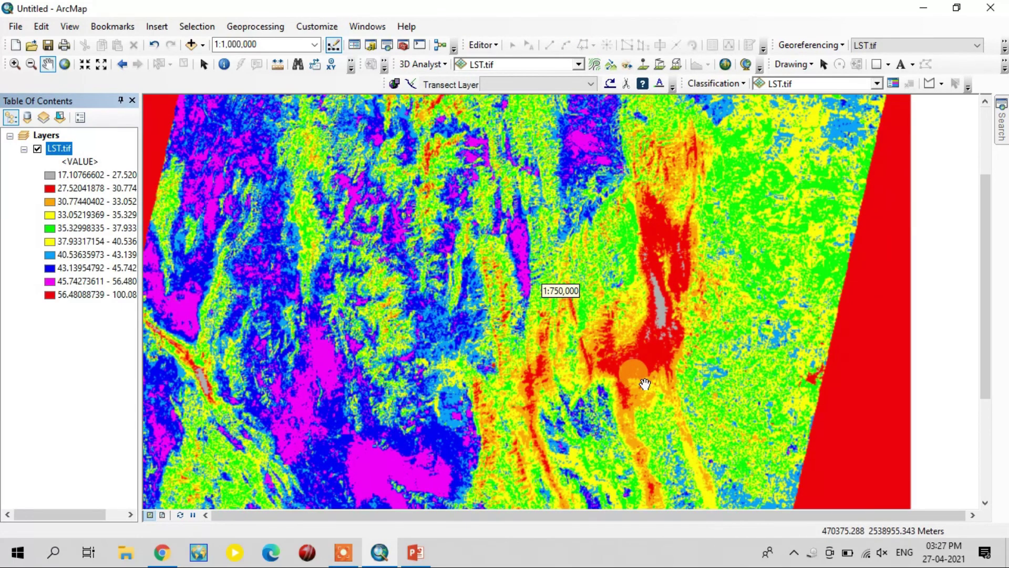
scroll(649, 382, "down", 2)
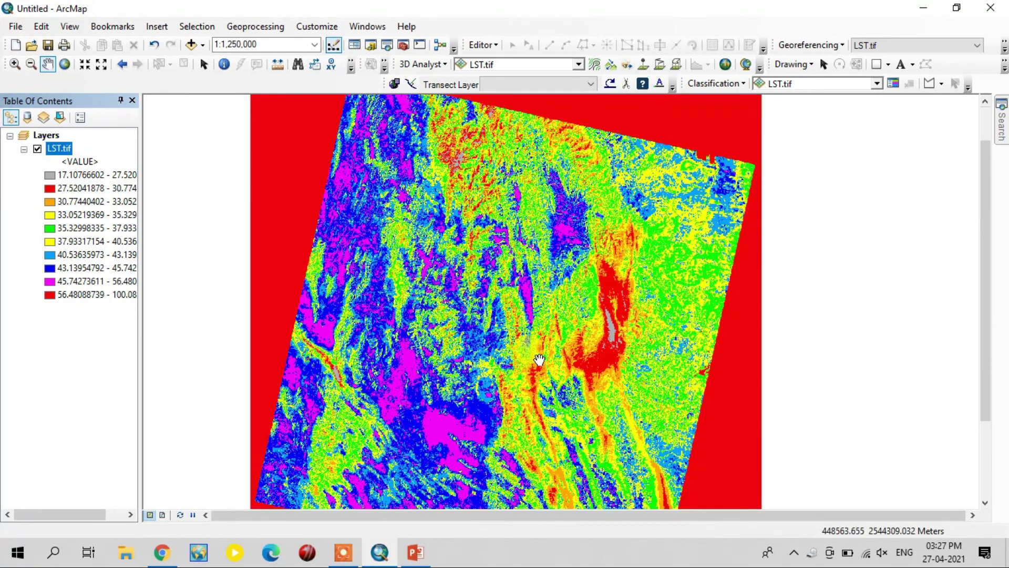
scroll(539, 359, "down", 1)
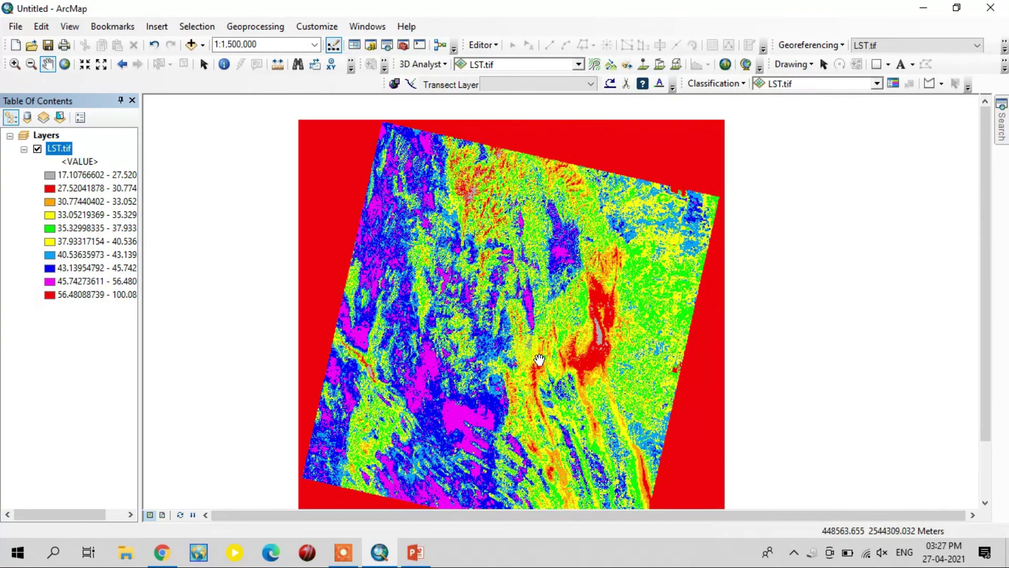